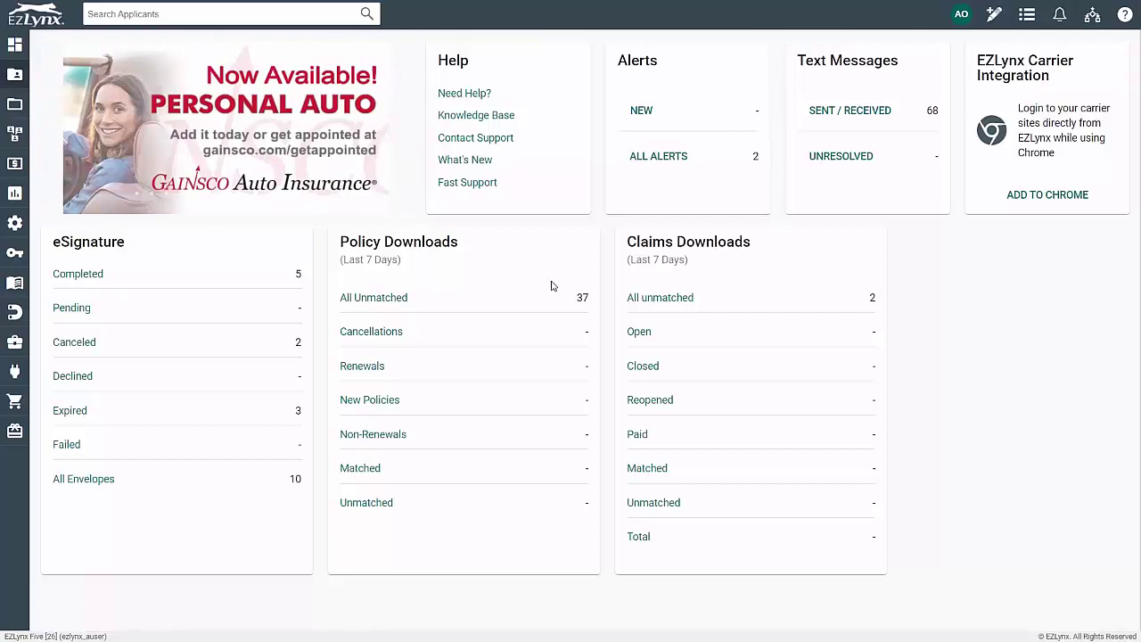
Bring up the Communication Center menu listing Email Campaigns, Voice and Text, Postal Mail and Virtual Agent
{"action": "mouse_move", "coordinate": [15, 138]}
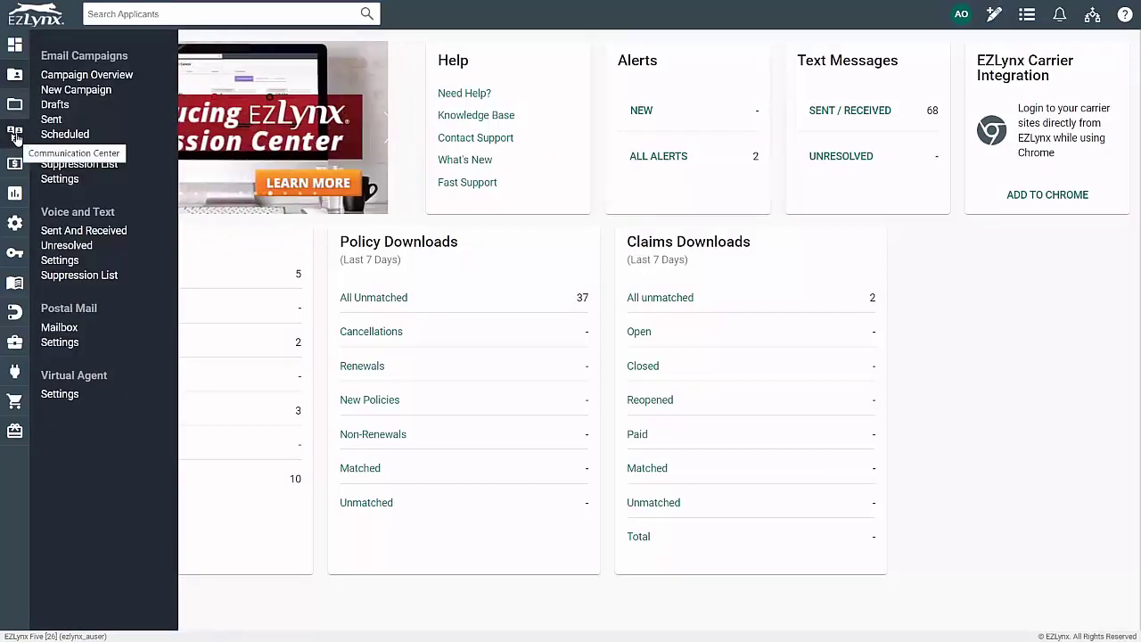
Open the Email Campaigns settings and share the agency logo with AgencyLogoBranchOne, Two and Three
{"action": "left_click", "coordinate": [70, 181]}
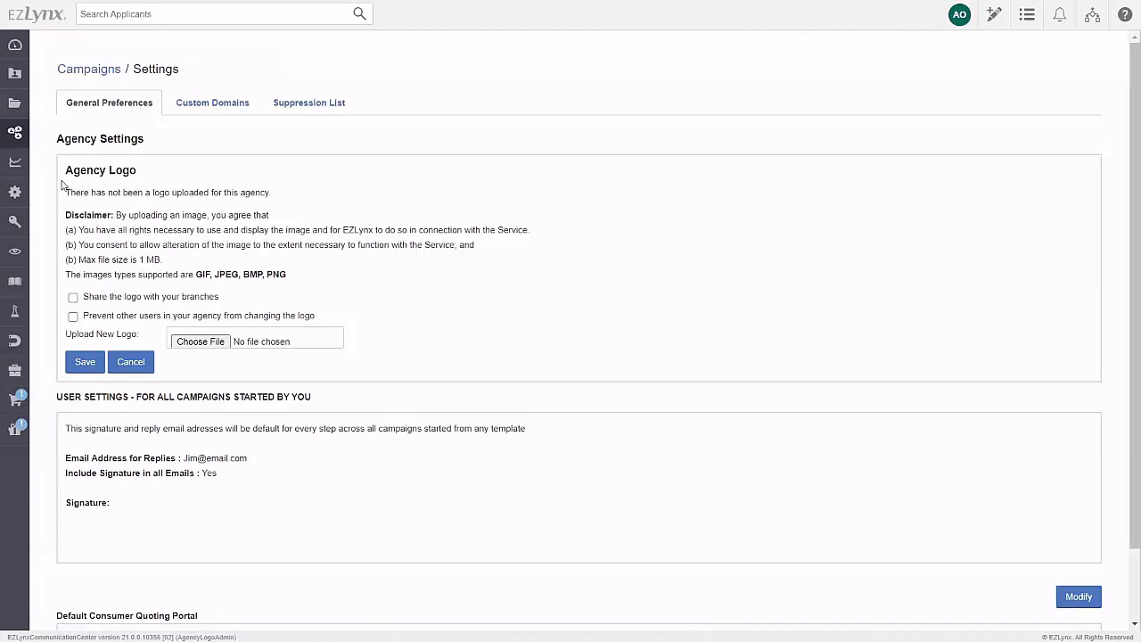
{"action": "left_click", "coordinate": [73, 298]}
{"action": "left_click", "coordinate": [79, 335]}
{"action": "left_click", "coordinate": [82, 362]}
{"action": "left_click", "coordinate": [83, 364]}
{"action": "left_click", "coordinate": [85, 383]}
{"action": "left_click", "coordinate": [85, 380]}
{"action": "left_click", "coordinate": [87, 405]}
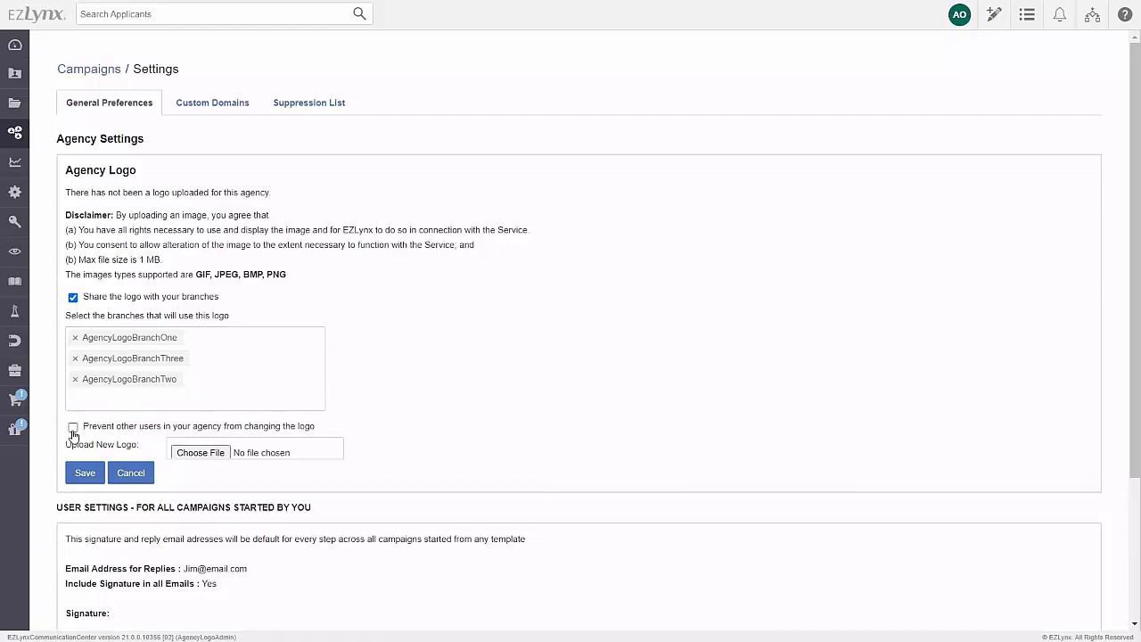
Prevent AgencyLogoBranchOne, Two and Three from changing the agency logo
{"action": "left_click", "coordinate": [73, 428]}
{"action": "left_click", "coordinate": [73, 467]}
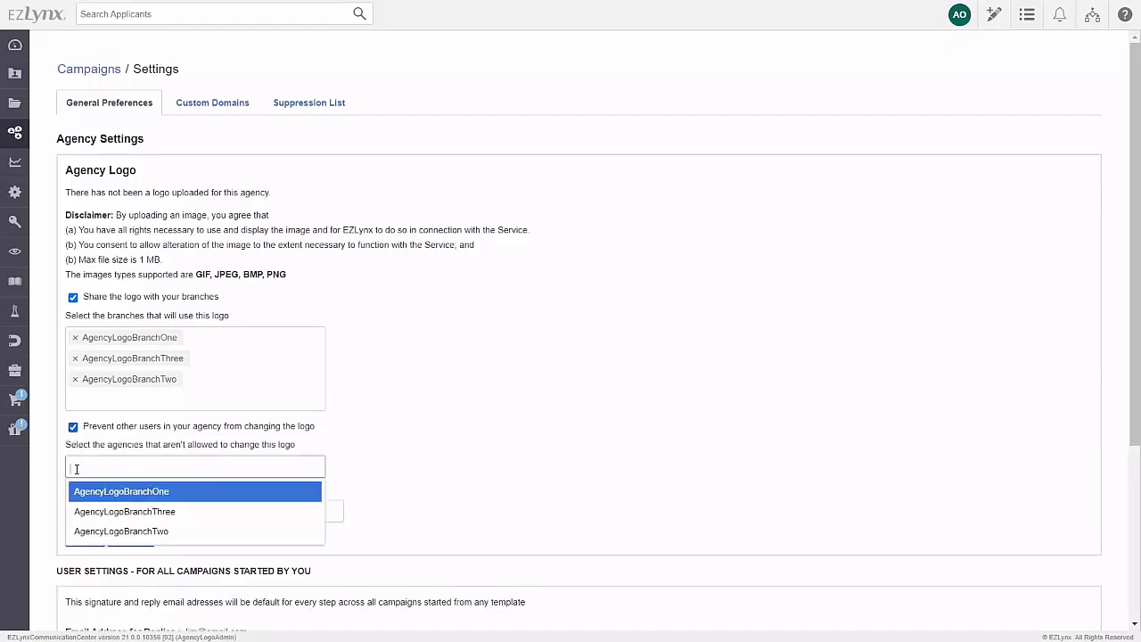
{"action": "left_click", "coordinate": [84, 488]}
{"action": "left_click", "coordinate": [84, 490]}
{"action": "left_click", "coordinate": [86, 510]}
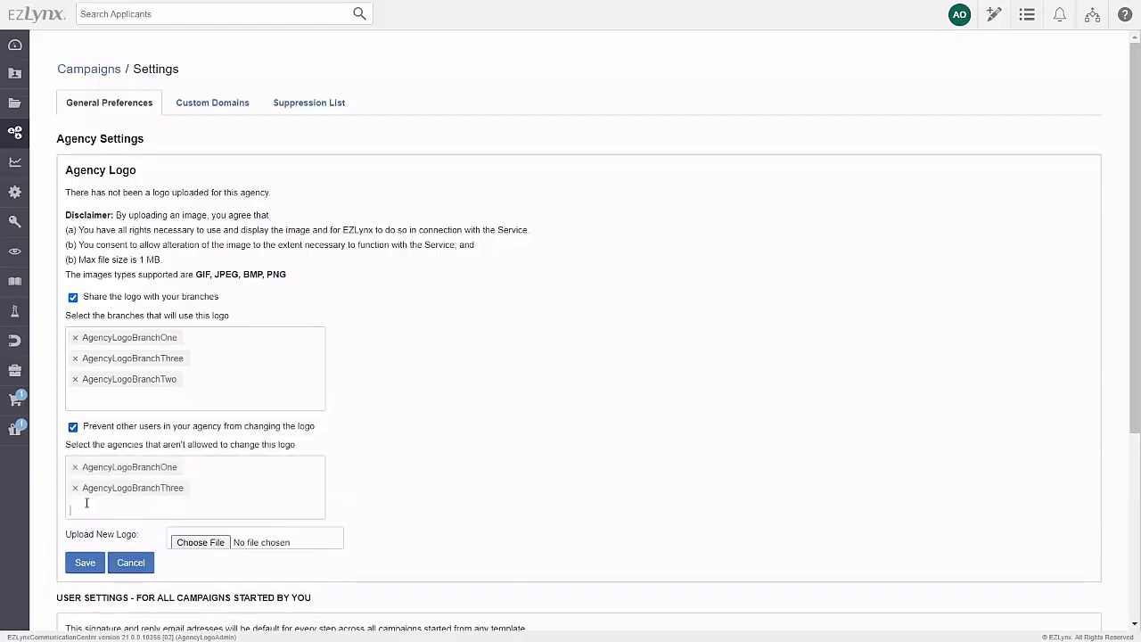
{"action": "left_click", "coordinate": [87, 505]}
{"action": "left_click", "coordinate": [90, 532]}
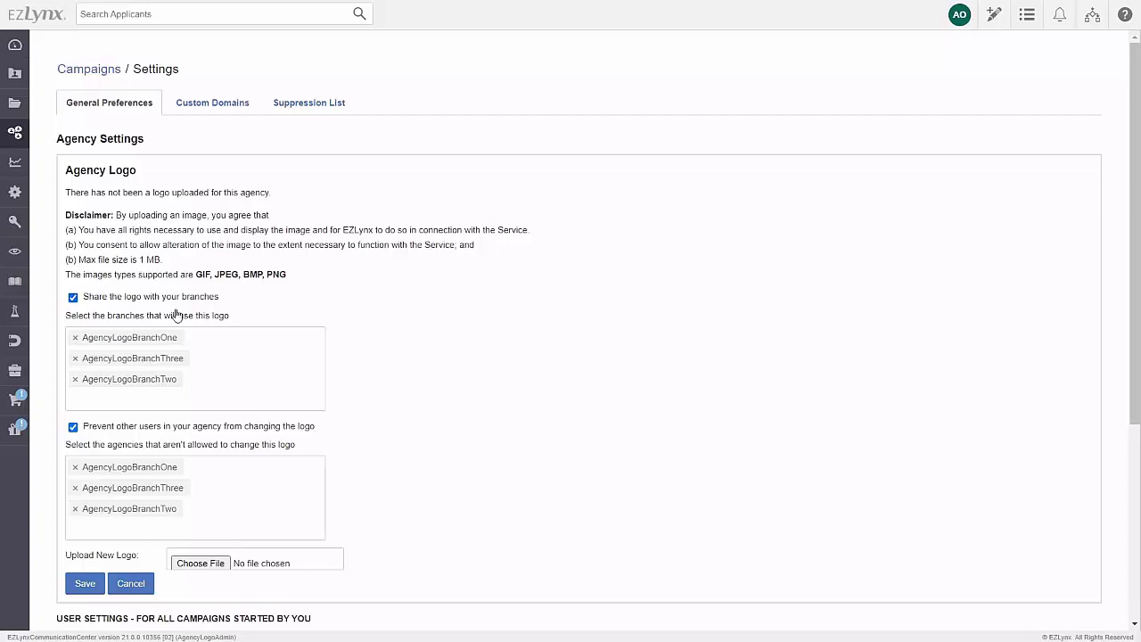
Upload EZLynxLogo.png as the agency logo and save it
{"action": "left_click", "coordinate": [200, 564]}
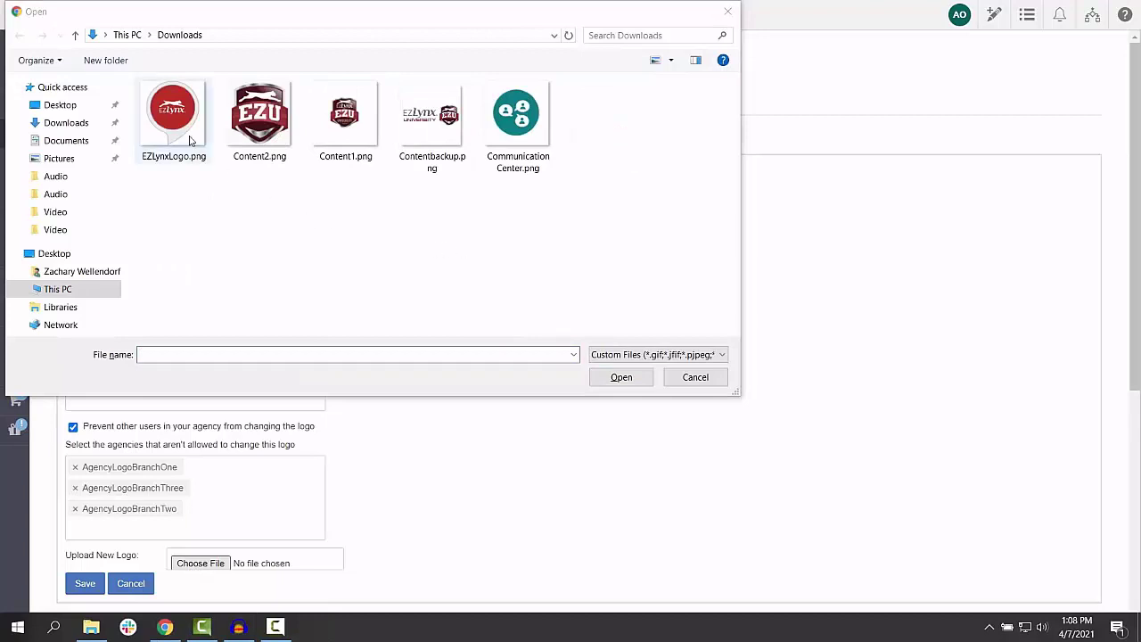
{"action": "left_click", "coordinate": [189, 138]}
{"action": "left_click", "coordinate": [610, 384]}
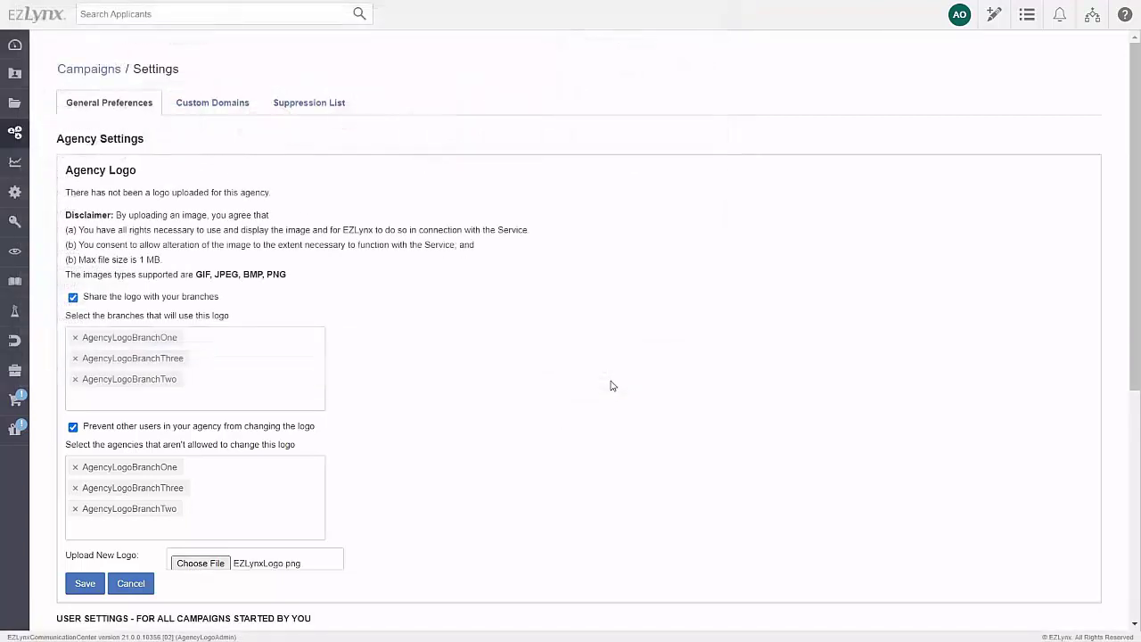
{"action": "left_click", "coordinate": [71, 575]}
{"action": "left_click", "coordinate": [691, 80]}
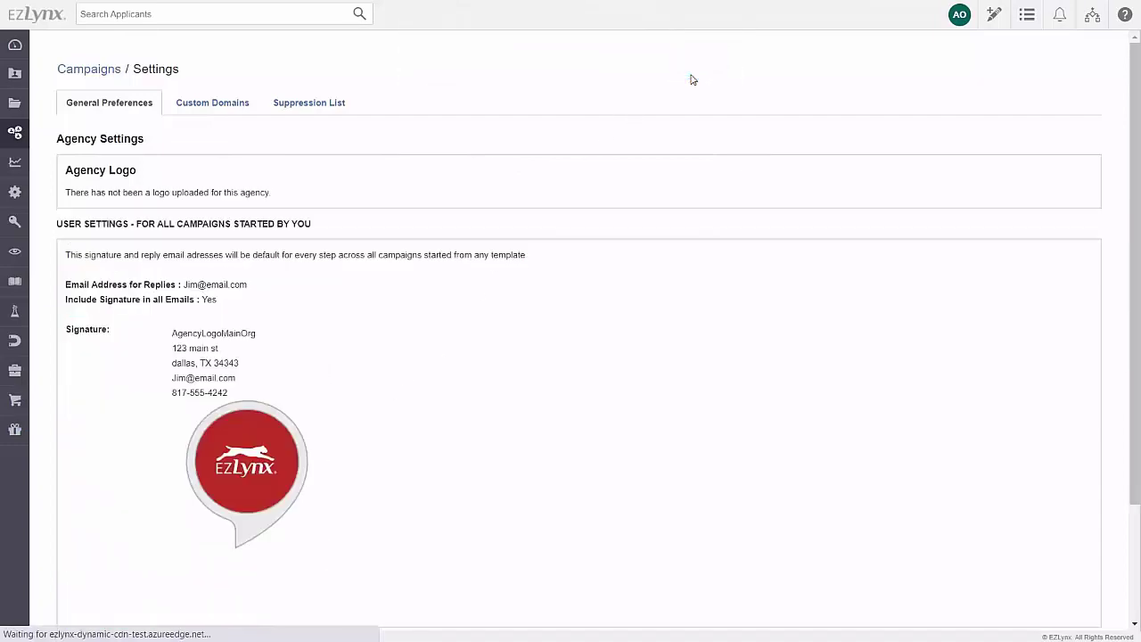
Go to User Settings from the account avatar menu
{"action": "scroll", "coordinate": [606, 321], "scroll_direction": "down", "scroll_amount": 3}
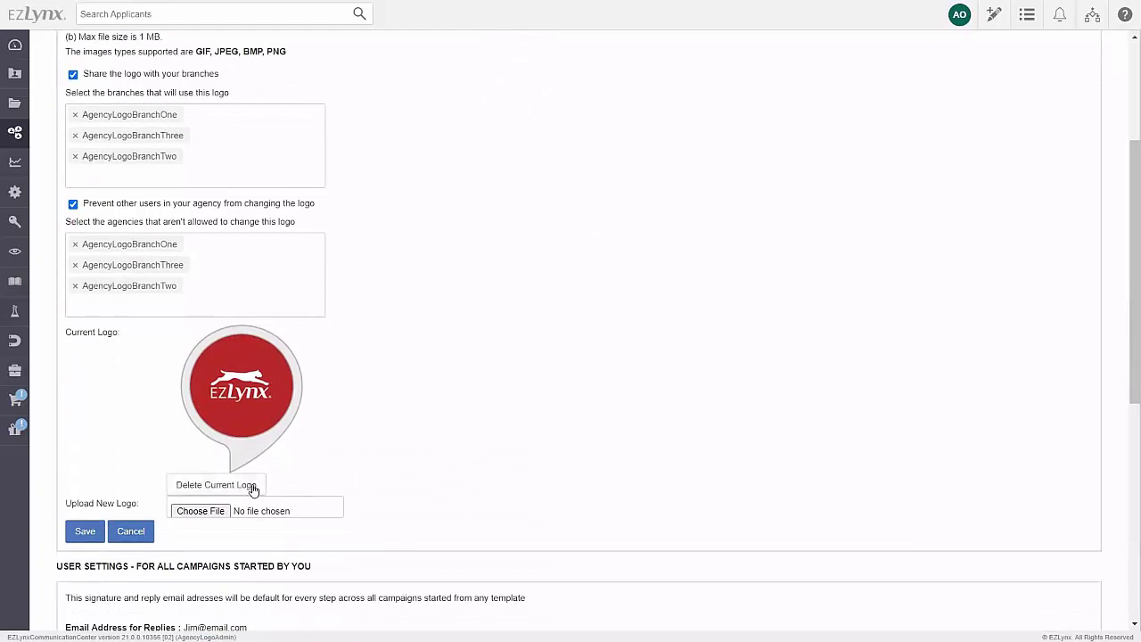
{"action": "left_click", "coordinate": [962, 19]}
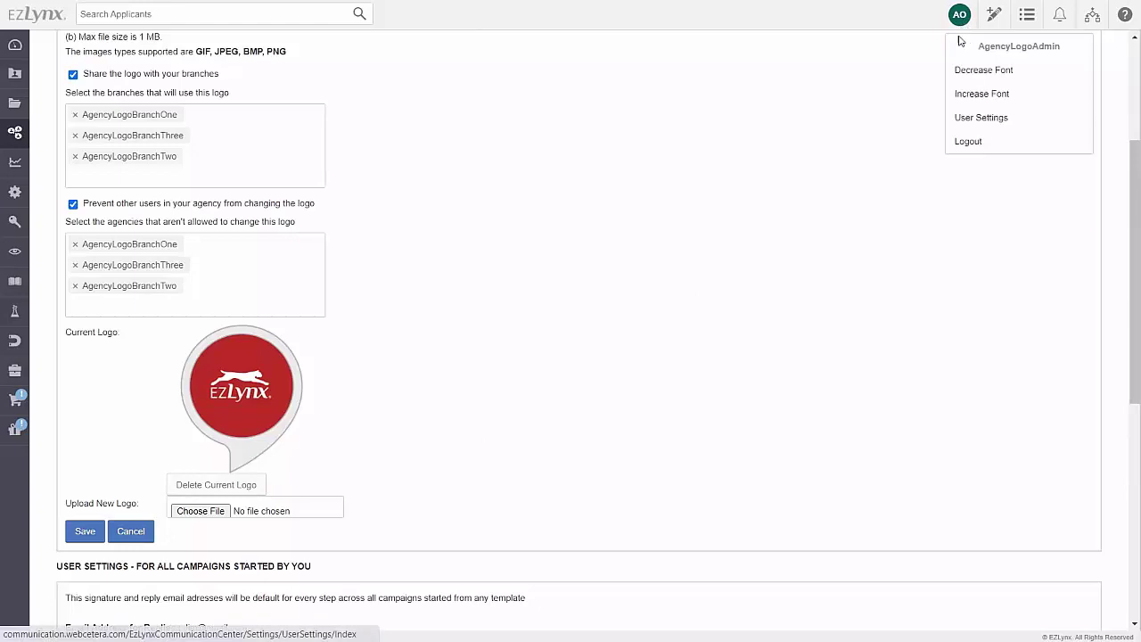
{"action": "left_click", "coordinate": [970, 118]}
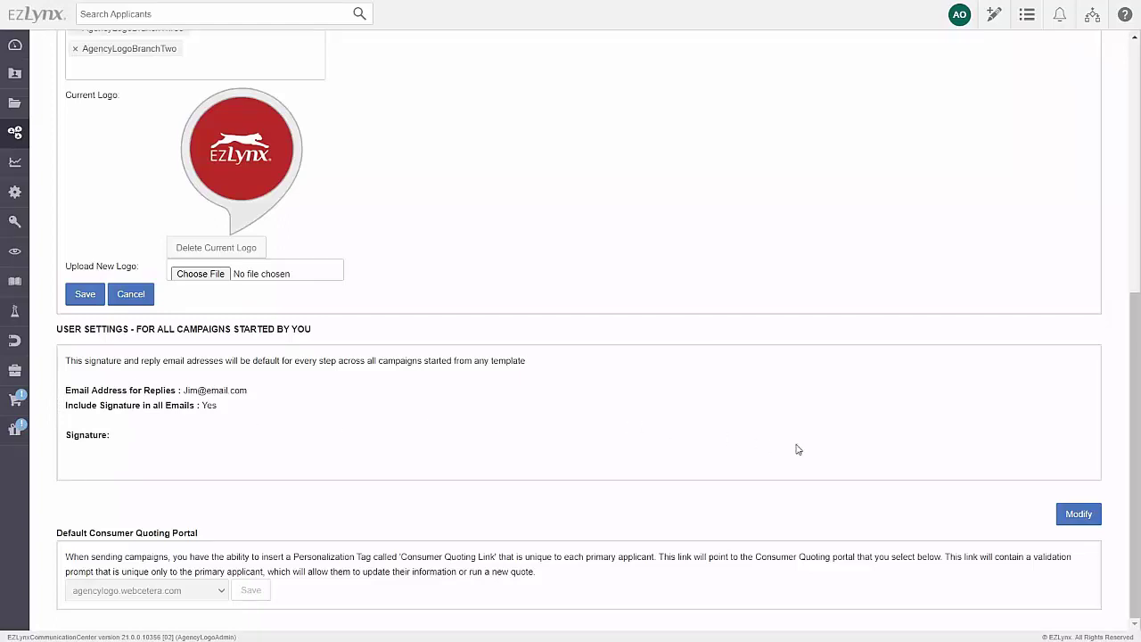
Paste the five-line agency signature (name, street, city, e-mail, phone) into the signature editor
{"action": "left_click", "coordinate": [1079, 515]}
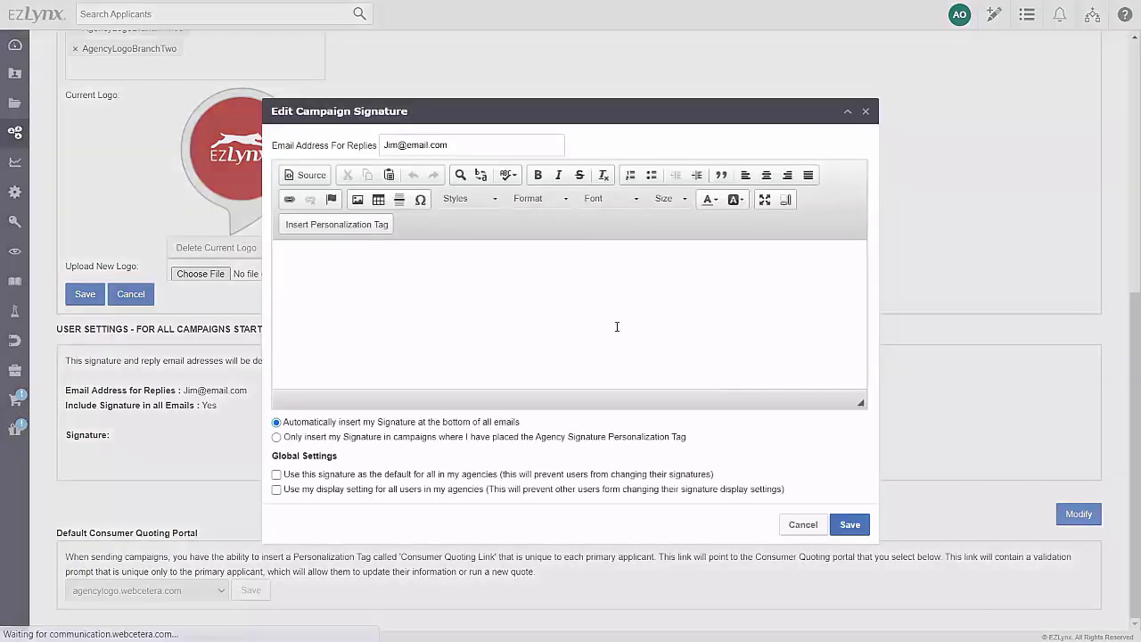
{"action": "key", "text": "ctrl+v"}
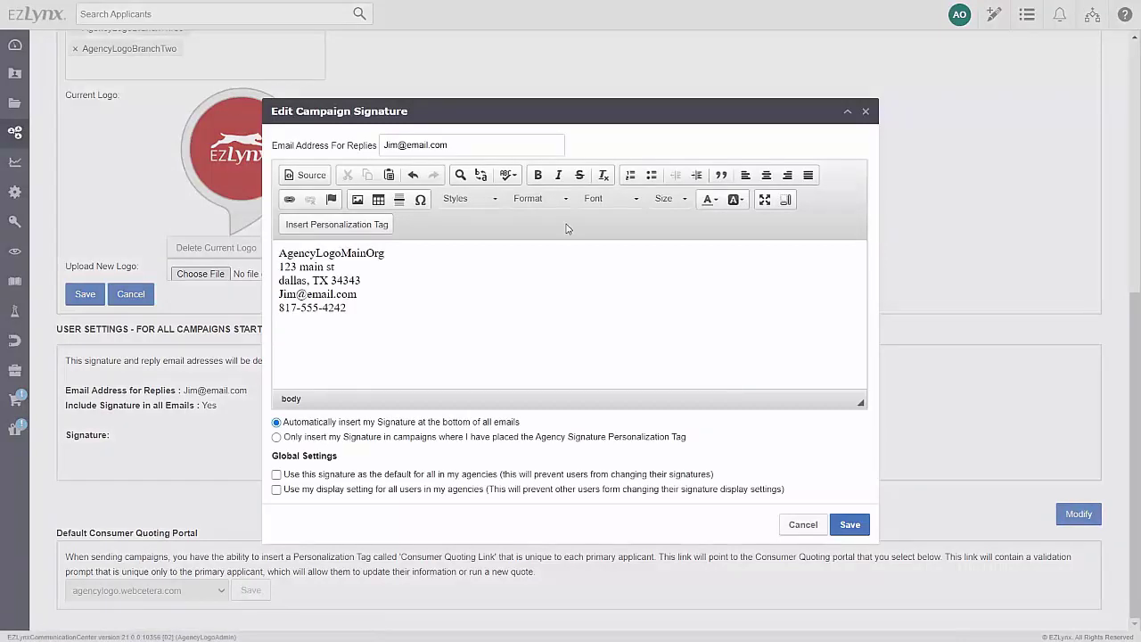
{"action": "left_click", "coordinate": [388, 224]}
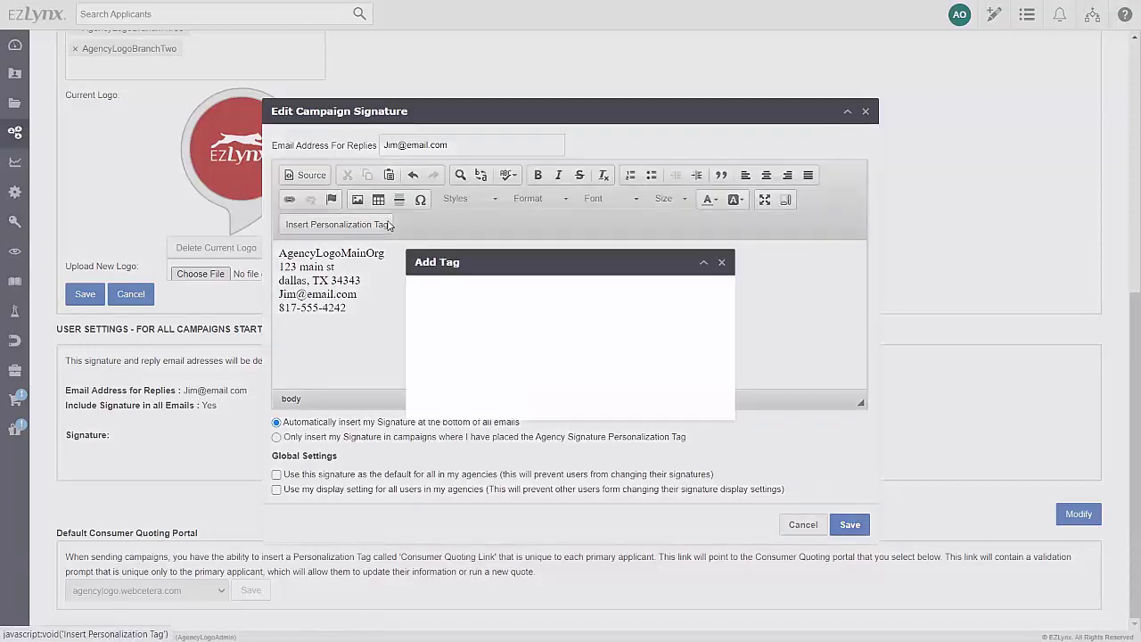
{"action": "left_click", "coordinate": [541, 296]}
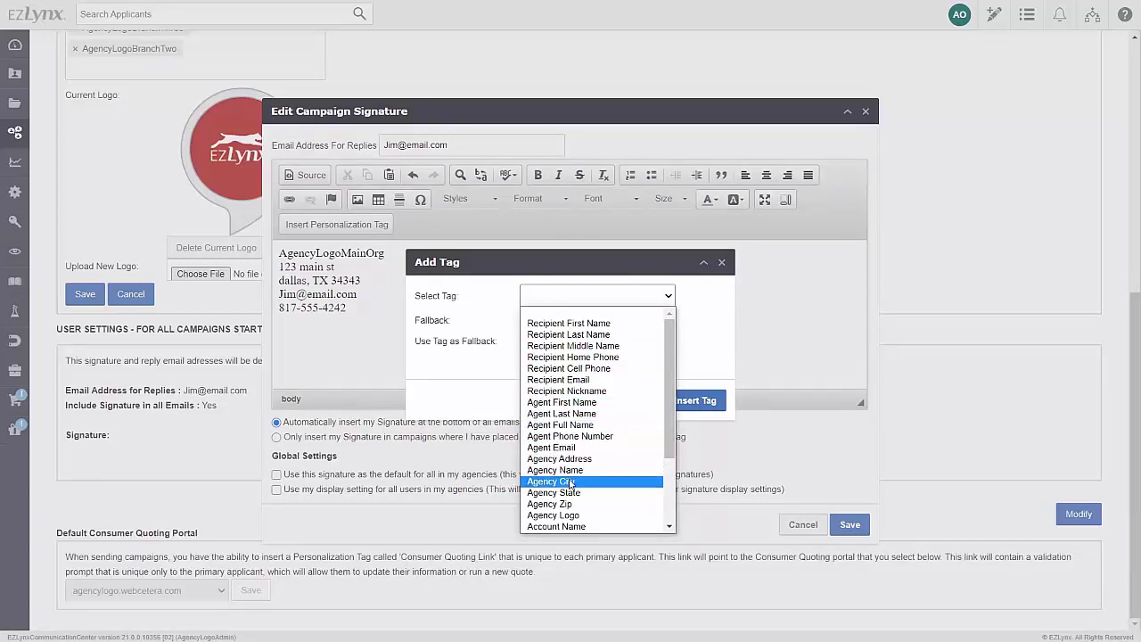
{"action": "key", "text": "Escape"}
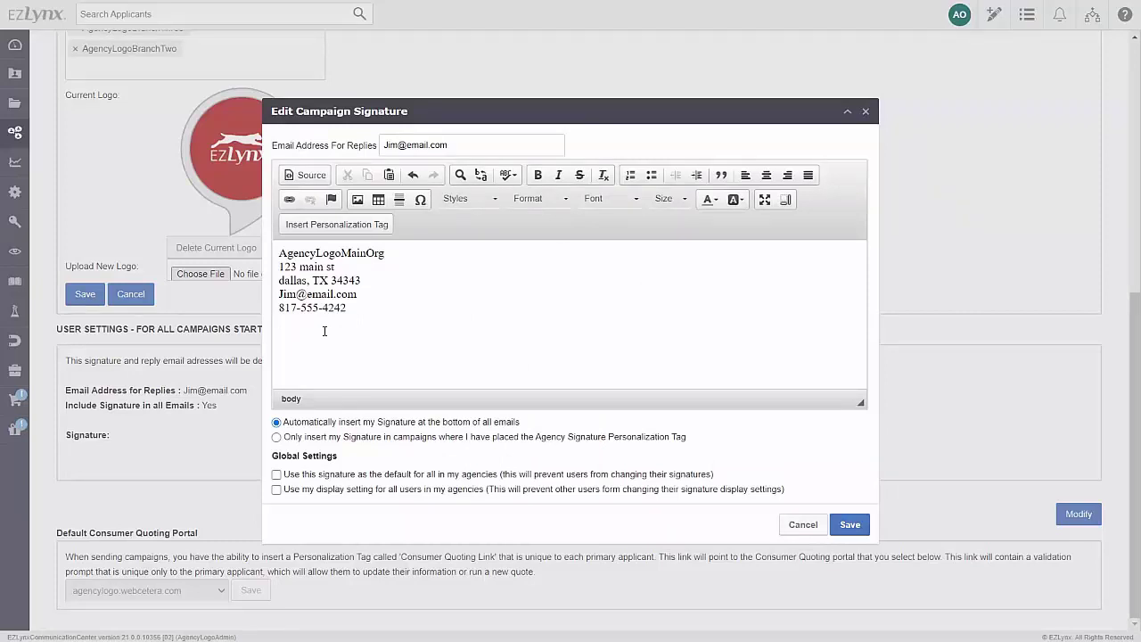
Append an Agency_Logo personalization tag with Agency_Name as its fallback to the signature
{"action": "left_click", "coordinate": [362, 228]}
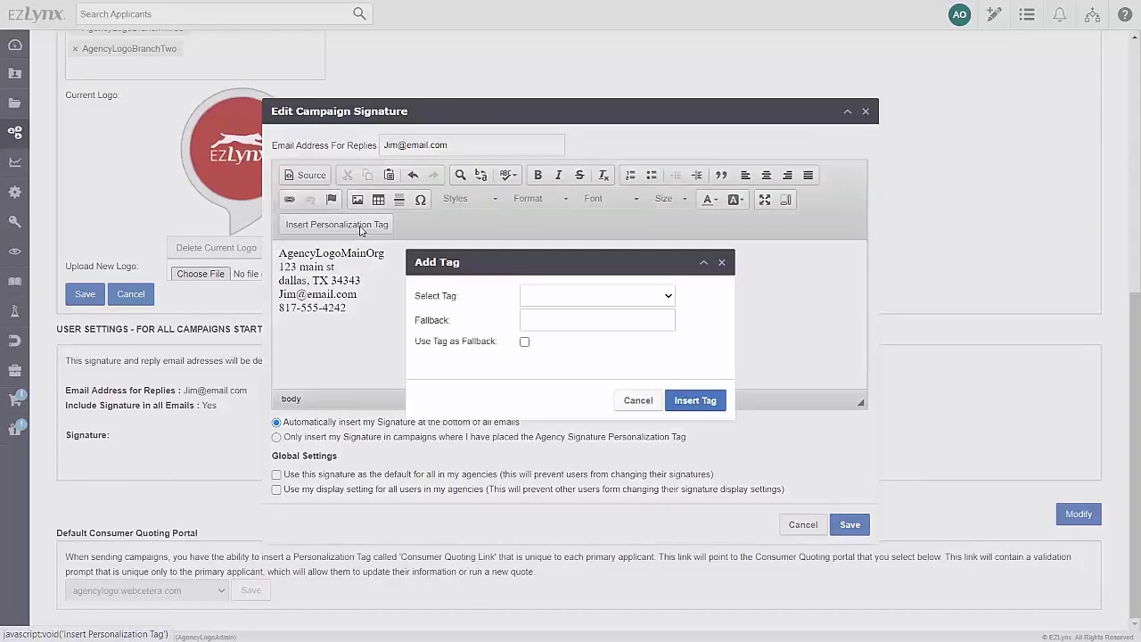
{"action": "left_click", "coordinate": [553, 299]}
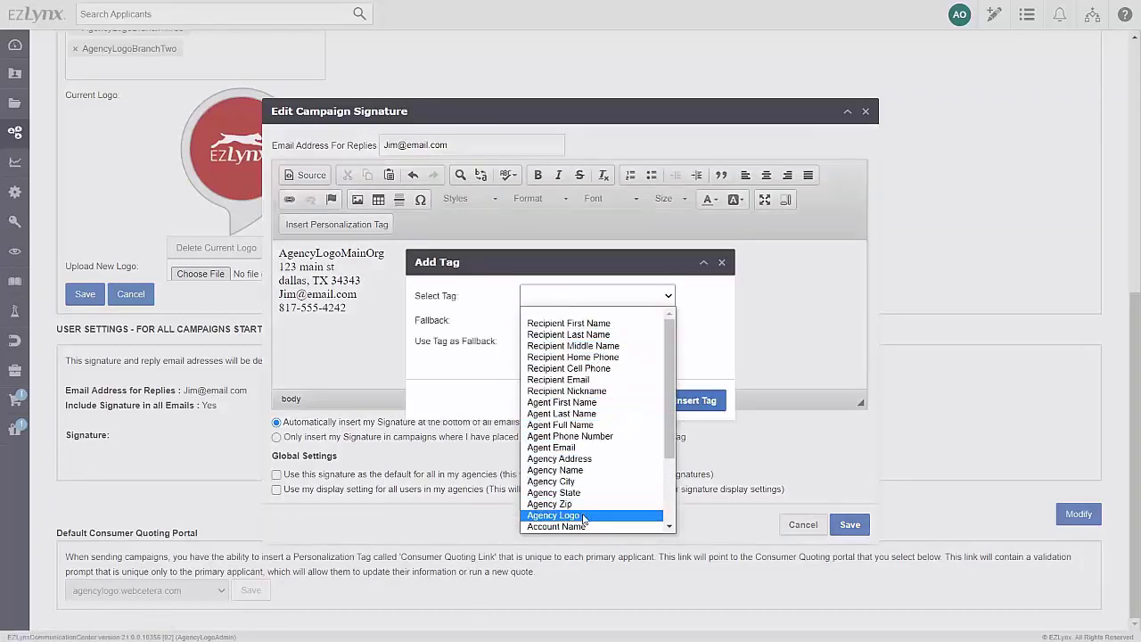
{"action": "left_click", "coordinate": [553, 515]}
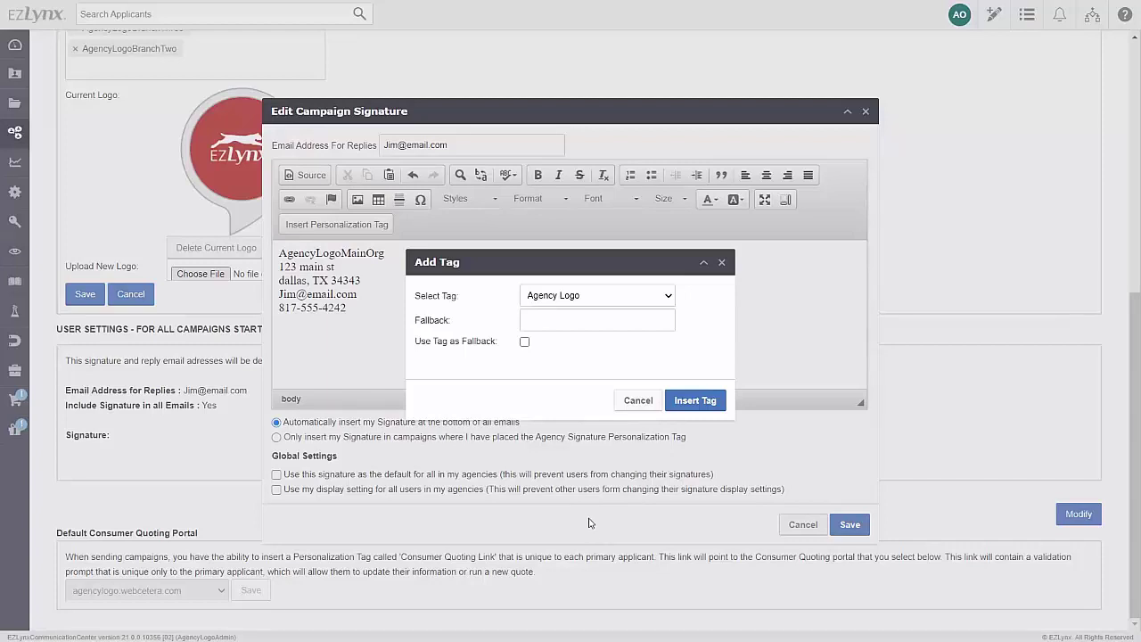
{"action": "left_click", "coordinate": [525, 343]}
{"action": "left_click", "coordinate": [554, 324]}
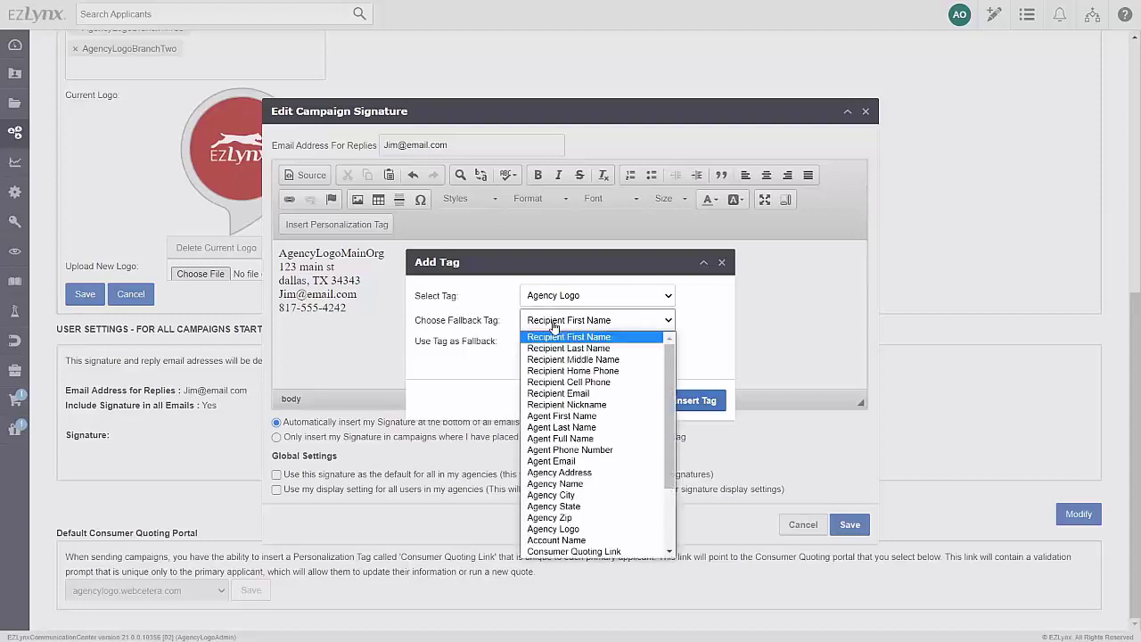
{"action": "left_click", "coordinate": [554, 483]}
{"action": "left_click", "coordinate": [673, 409]}
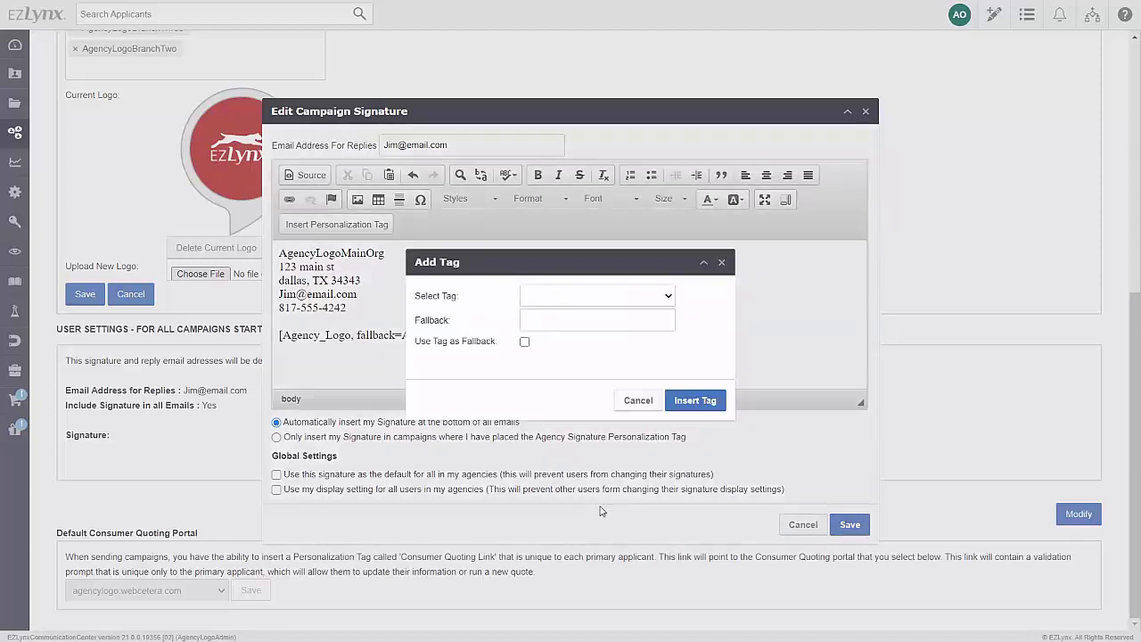
{"action": "left_click", "coordinate": [610, 306]}
{"action": "scroll", "coordinate": [599, 446], "scroll_direction": "down", "scroll_amount": 3}
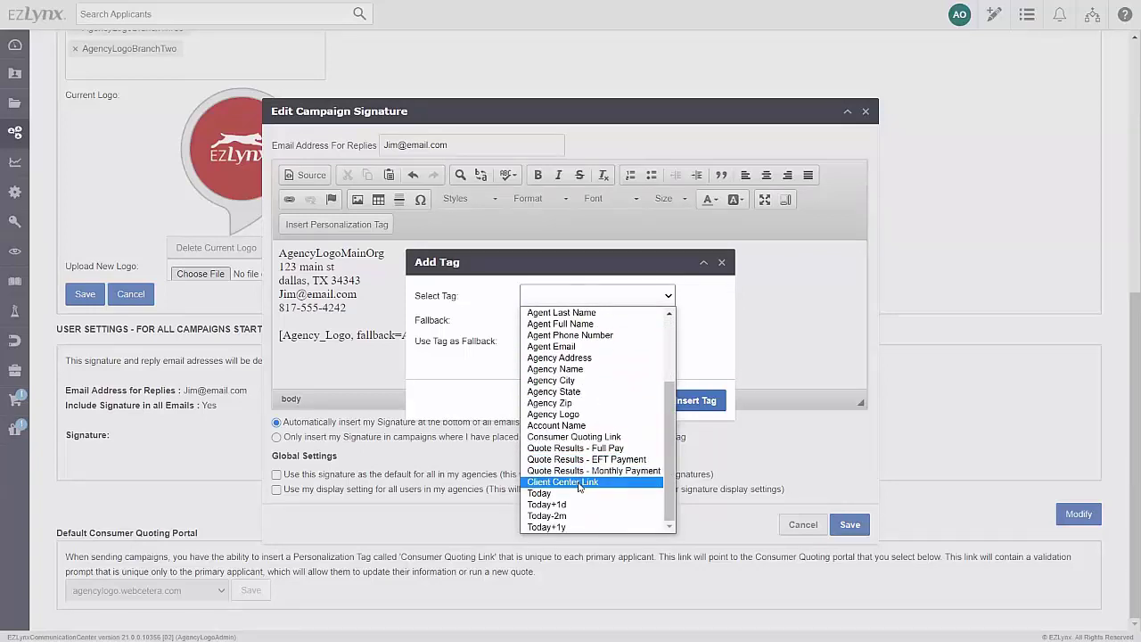
{"action": "key", "text": "Escape"}
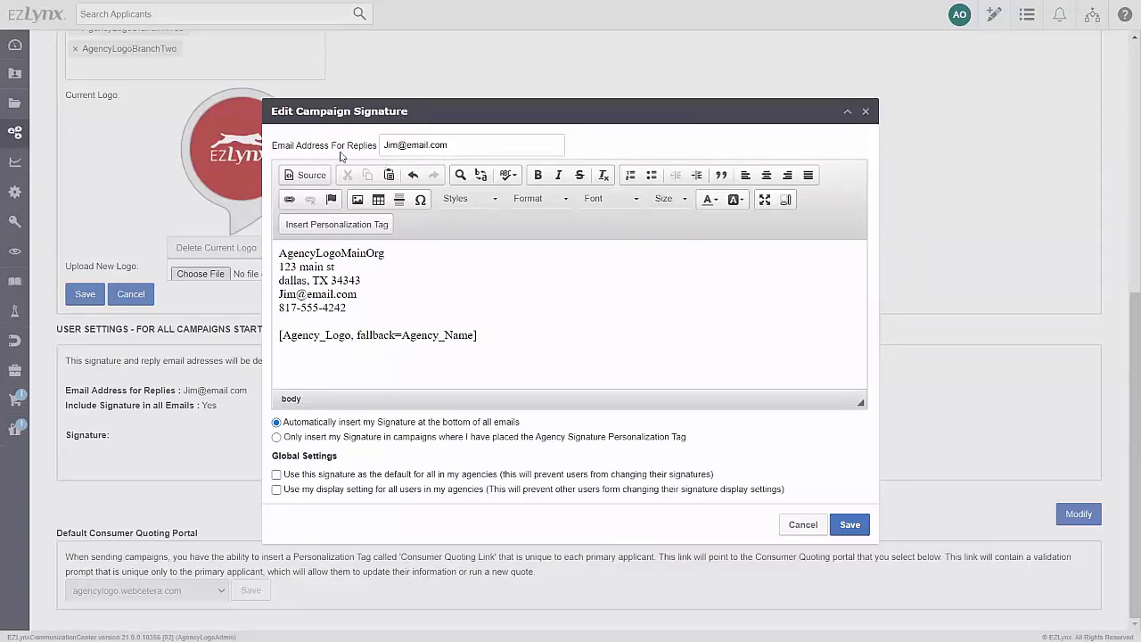
Replace the signature's e-mail address and paste an image address into the Image Properties URL field
{"action": "left_click_drag", "start_coordinate": [463, 146], "coordinate": [337, 148]}
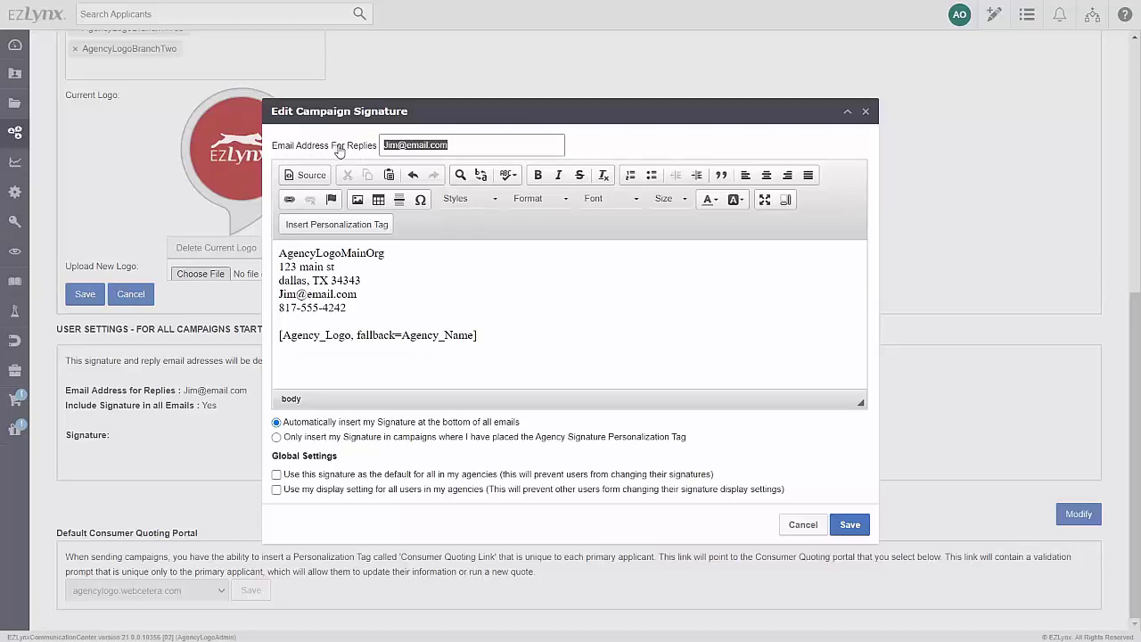
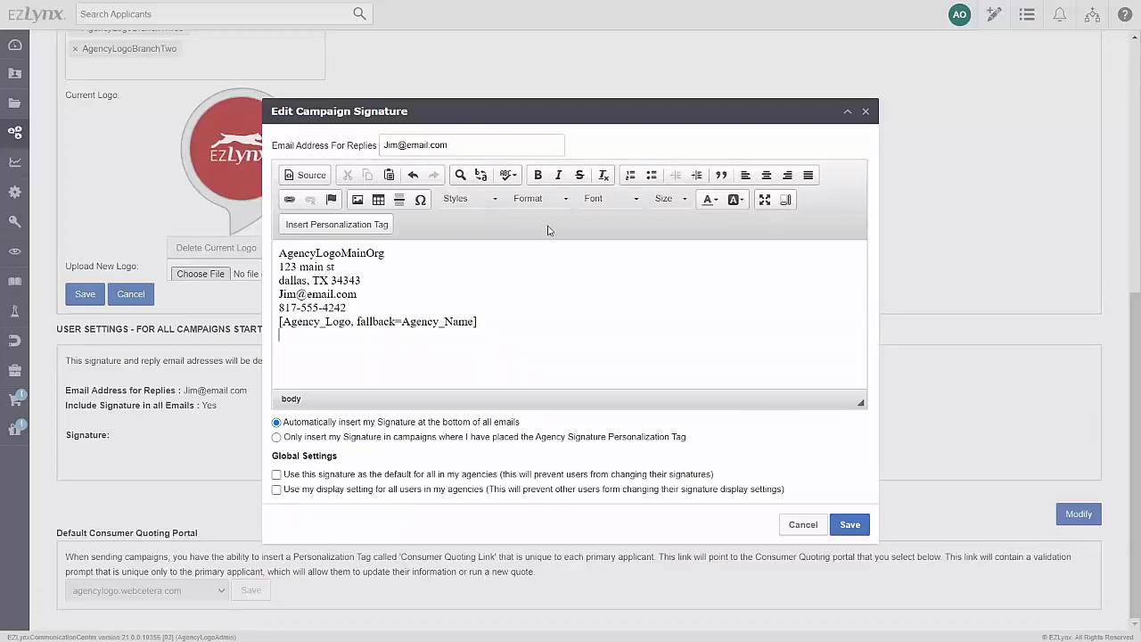
{"action": "left_click", "coordinate": [356, 199]}
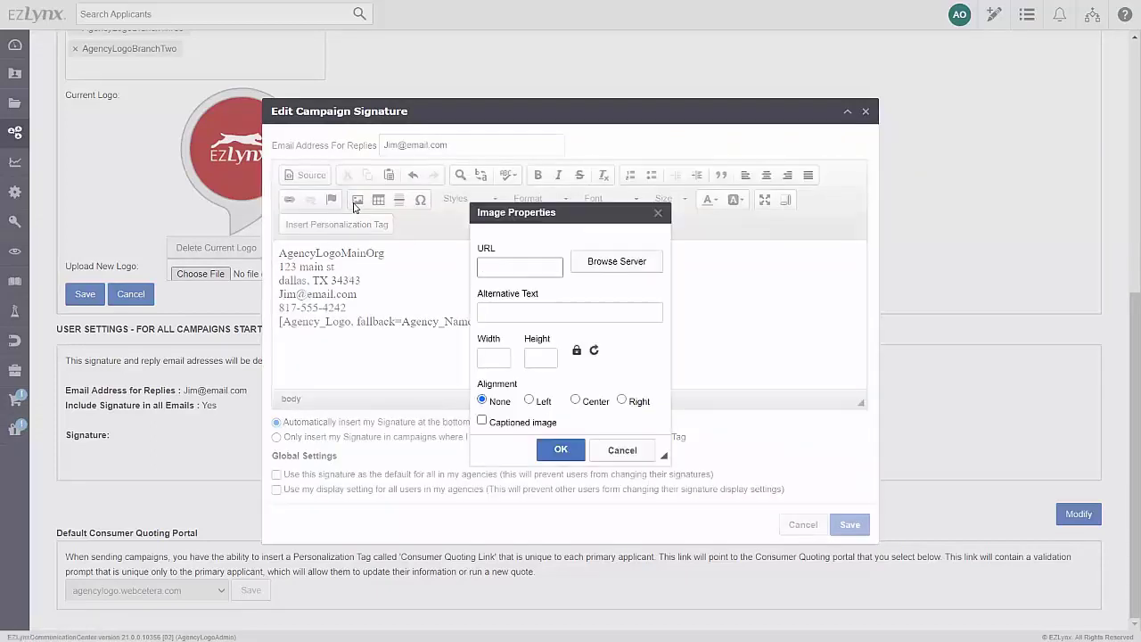
{"action": "right_click", "coordinate": [499, 266]}
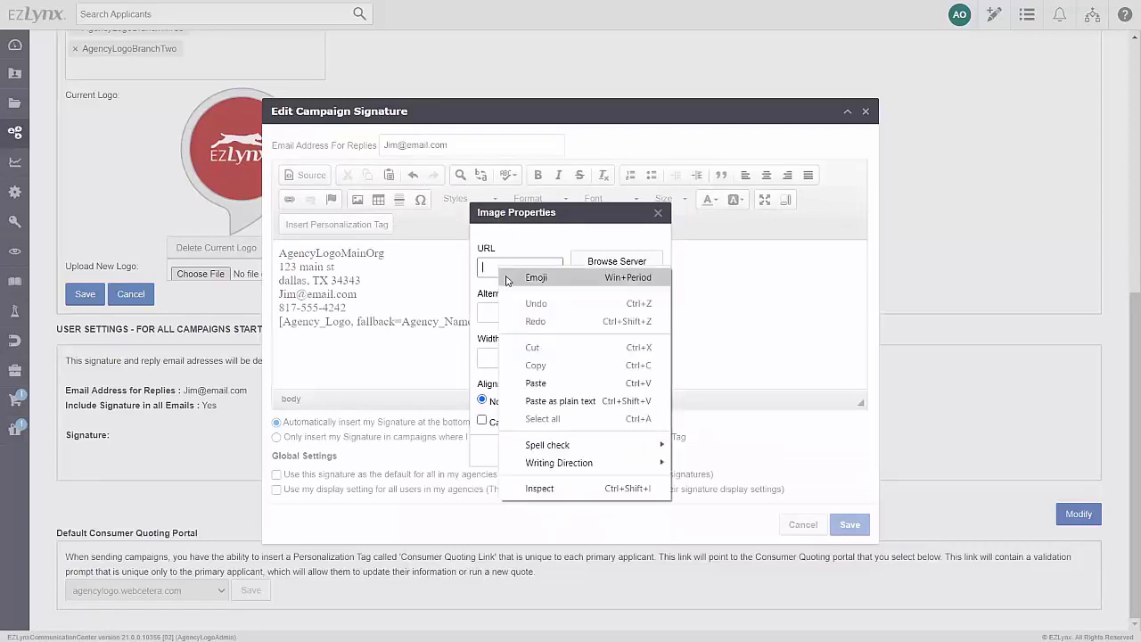
{"action": "left_click", "coordinate": [530, 381]}
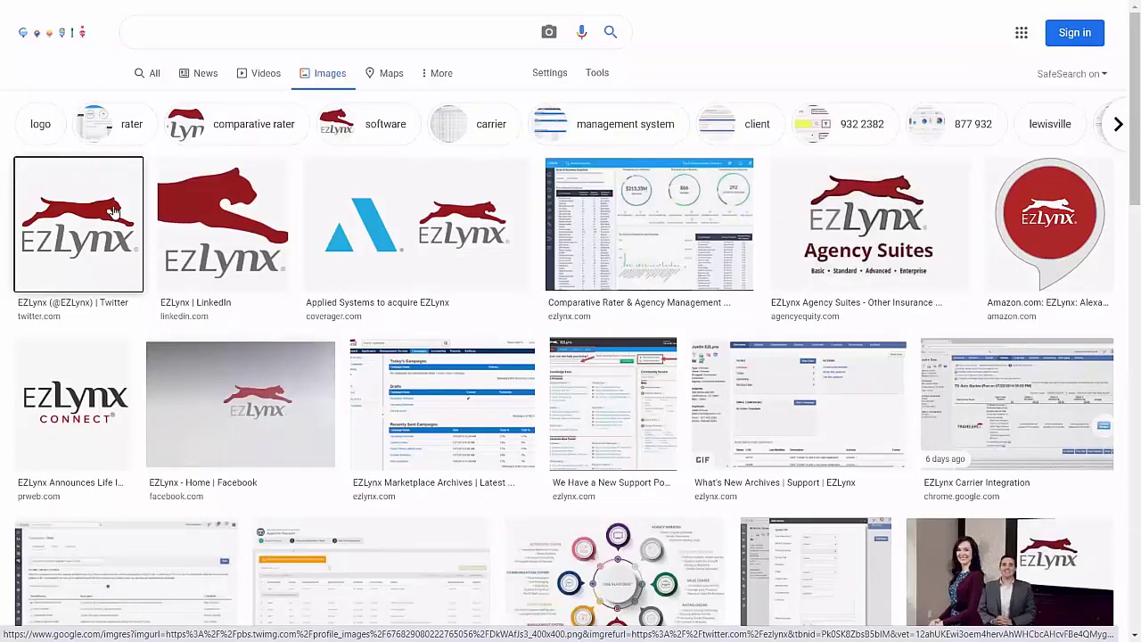
Copy the image address of the first EZLynx logo result in Google Images
{"action": "right_click", "coordinate": [114, 211]}
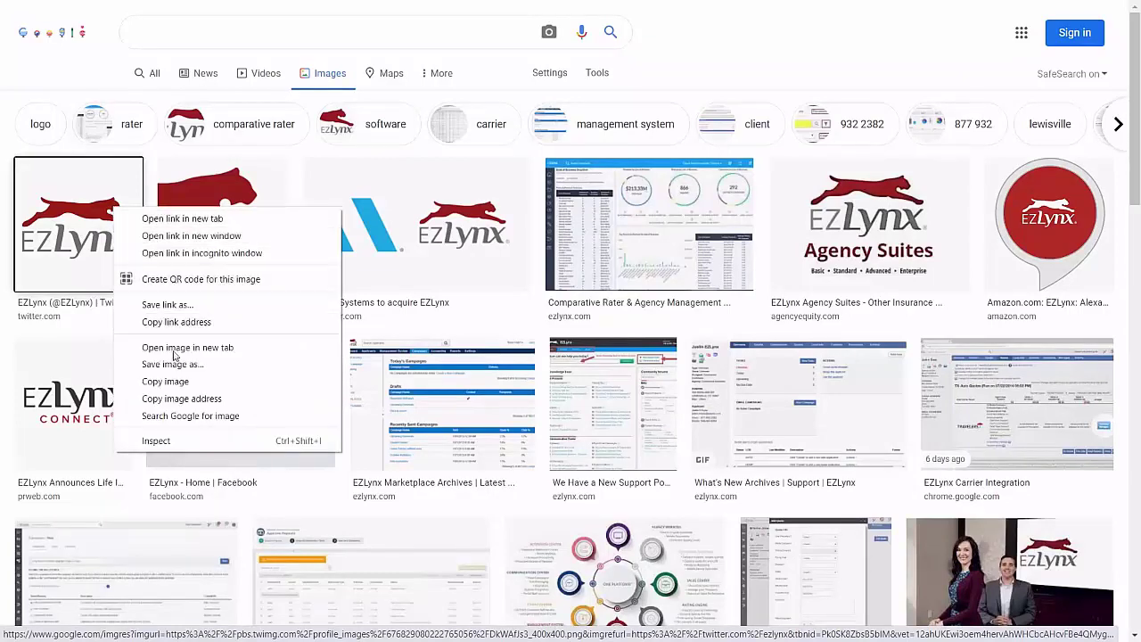
{"action": "left_click", "coordinate": [183, 398]}
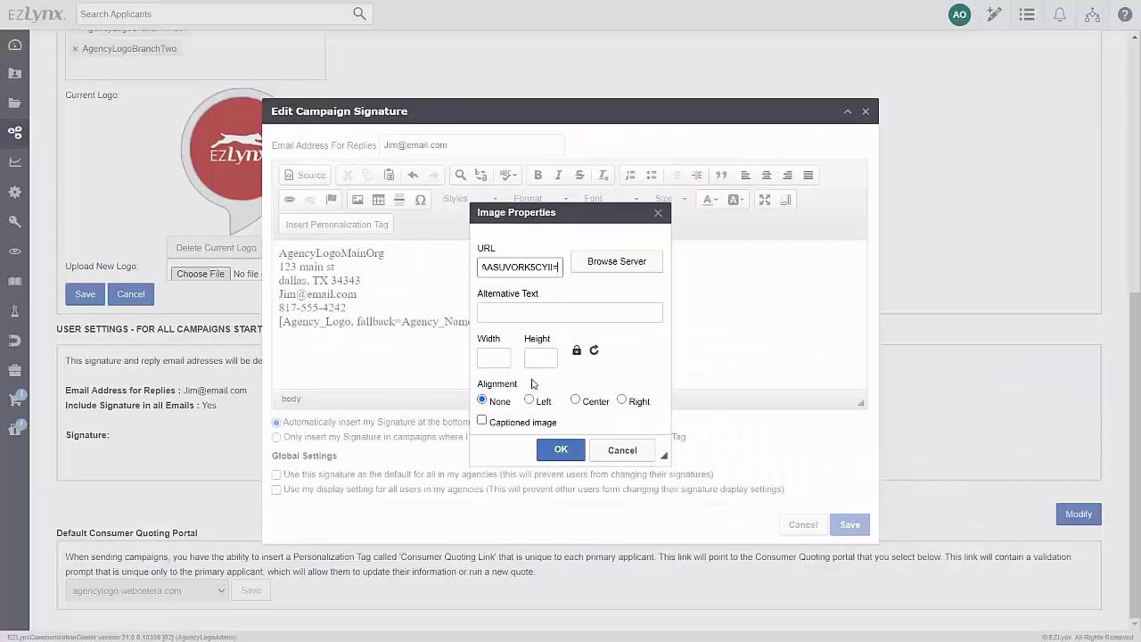
Accept the pasted URL and select ez1.png from the server image library
{"action": "left_click", "coordinate": [559, 450]}
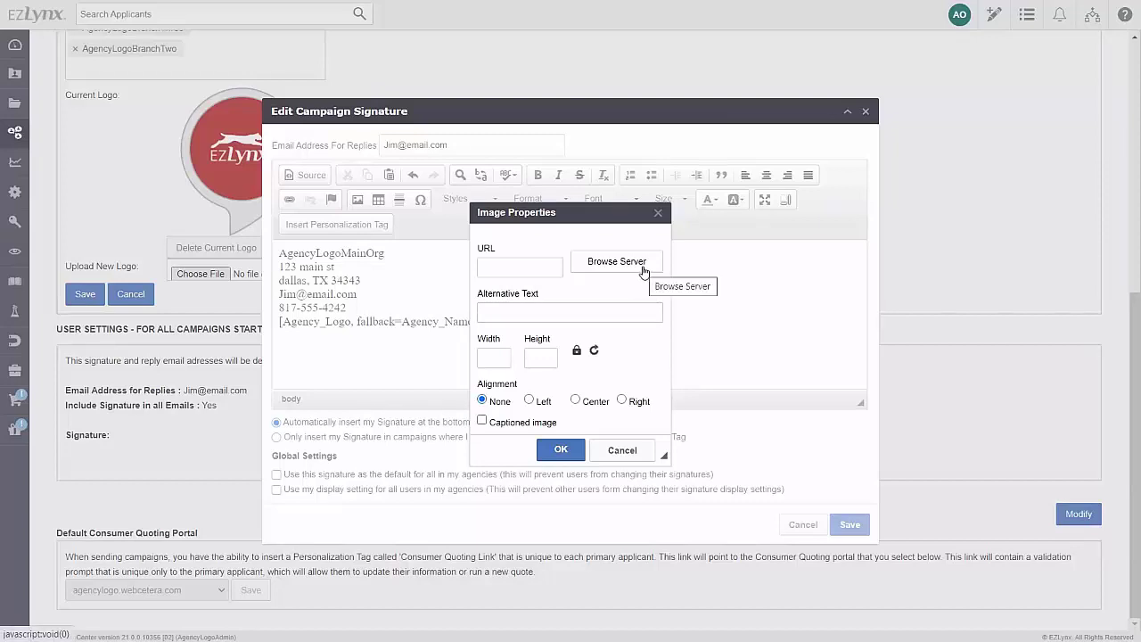
{"action": "left_click", "coordinate": [645, 264]}
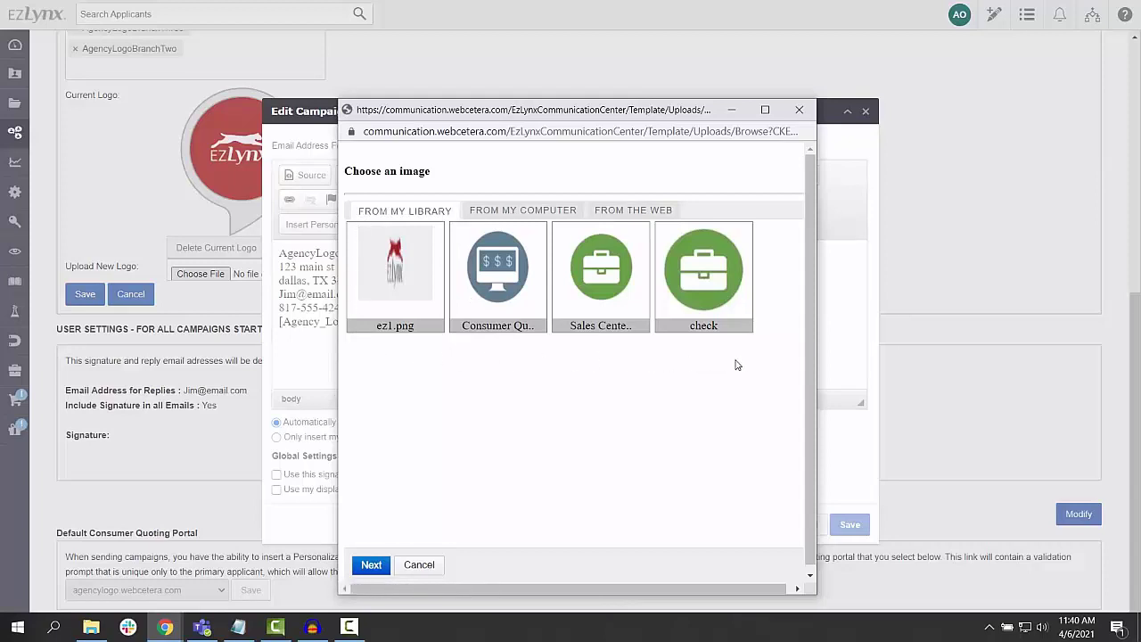
{"action": "left_click", "coordinate": [408, 270]}
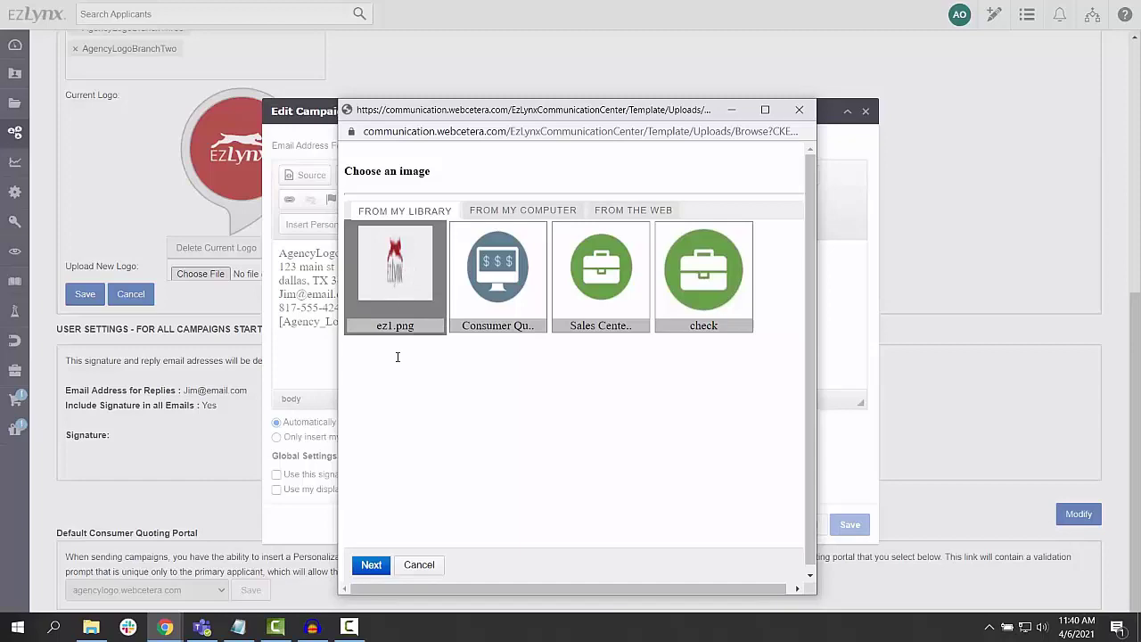
{"action": "left_click", "coordinate": [371, 563]}
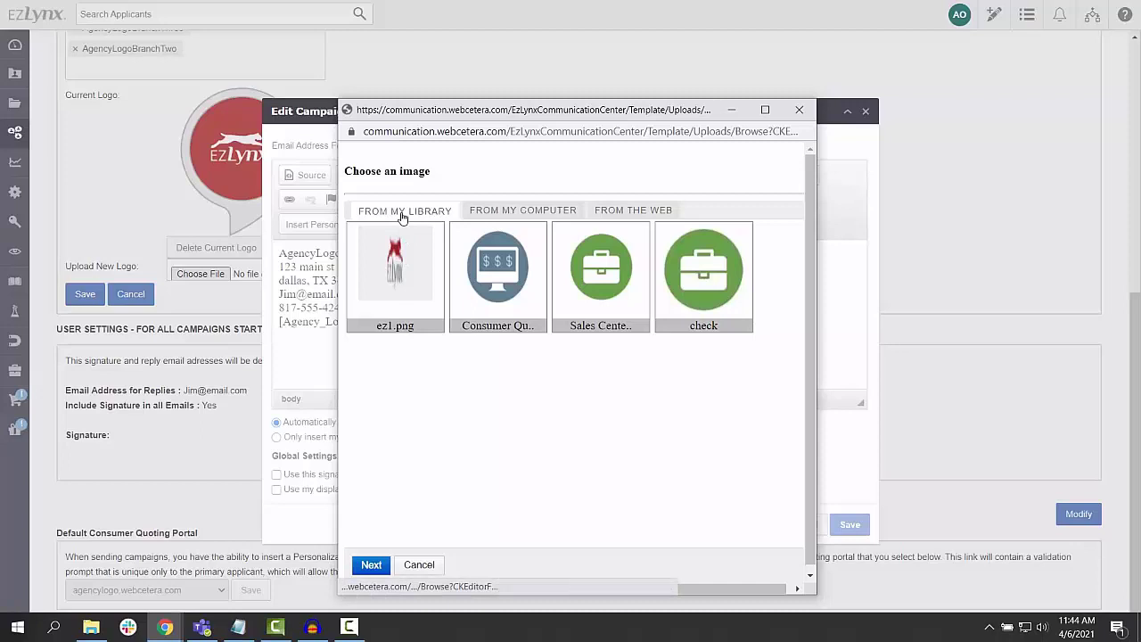
Upload EZLynxLogo.png from the computer titled Logo1, cropped to the whole logo, and save it
{"action": "left_click", "coordinate": [516, 219]}
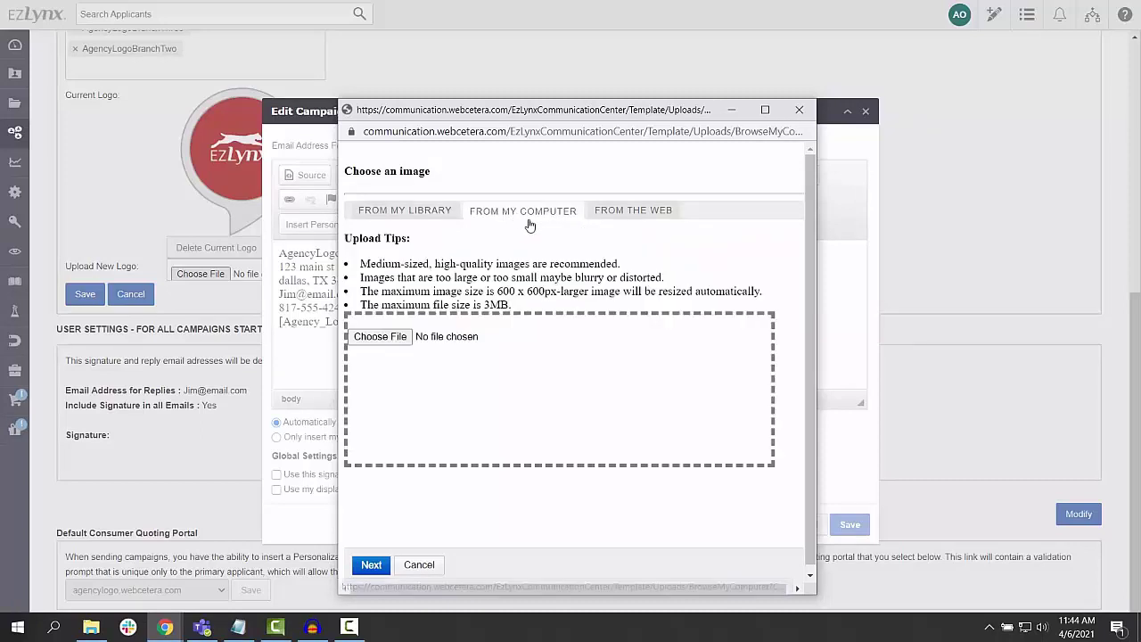
{"action": "left_click", "coordinate": [399, 337]}
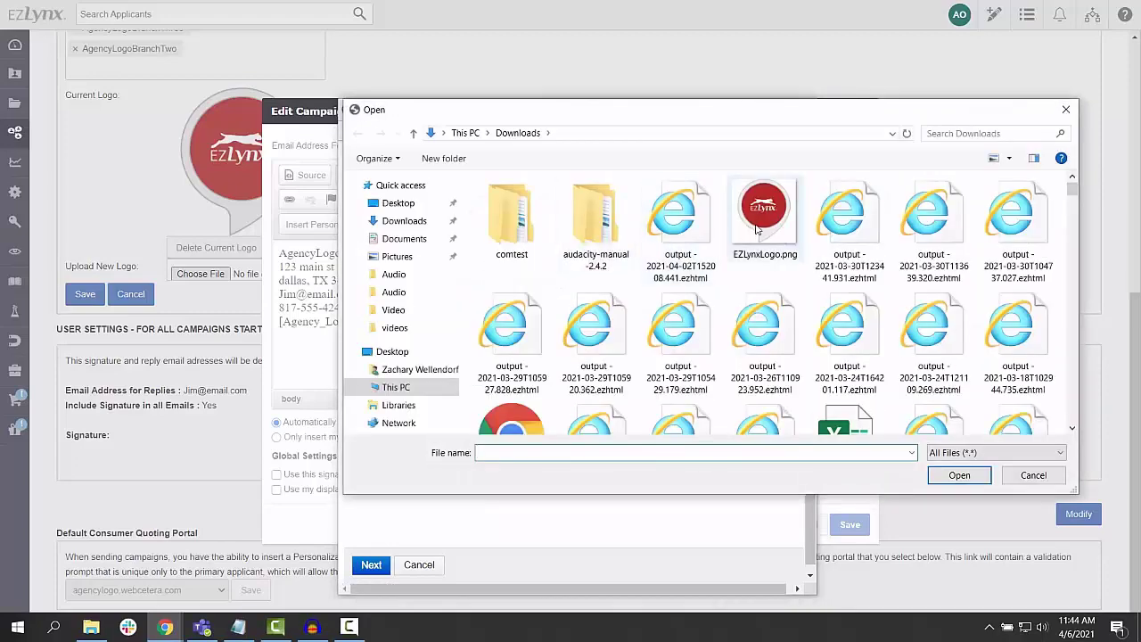
{"action": "left_click", "coordinate": [764, 213]}
{"action": "left_click", "coordinate": [947, 477]}
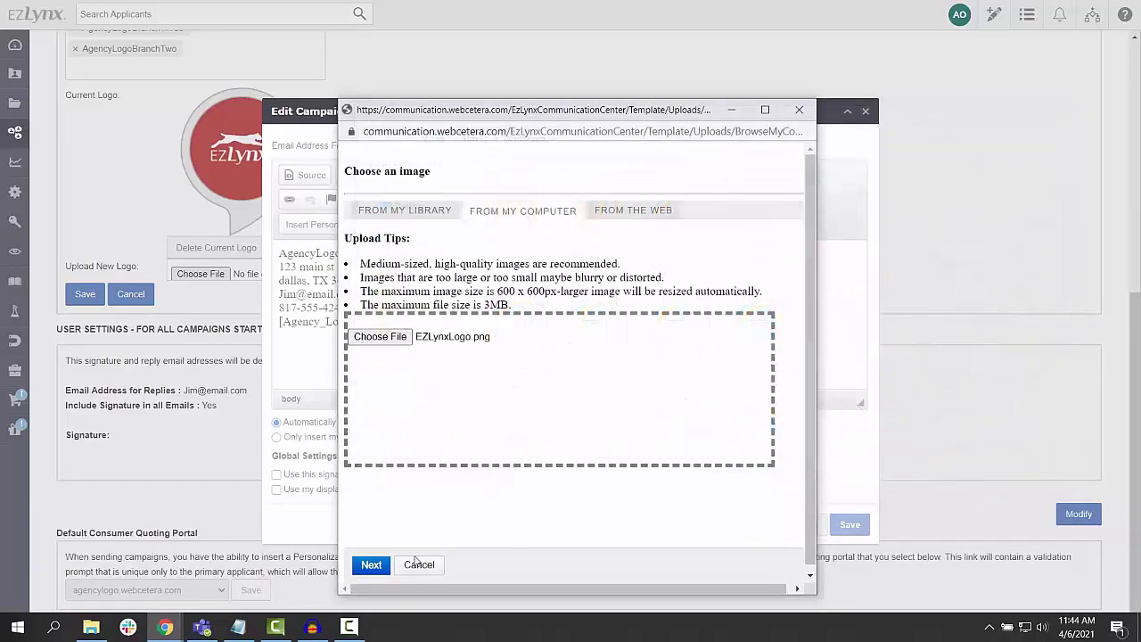
{"action": "left_click", "coordinate": [374, 565]}
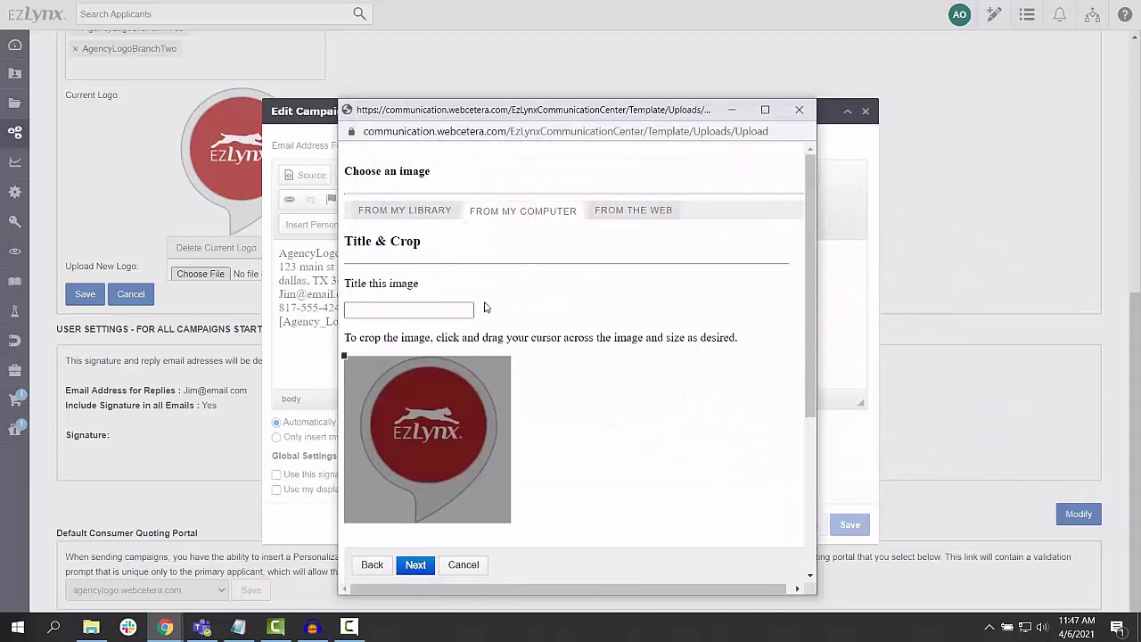
{"action": "left_click", "coordinate": [446, 310]}
{"action": "type", "text": "Logo1"}
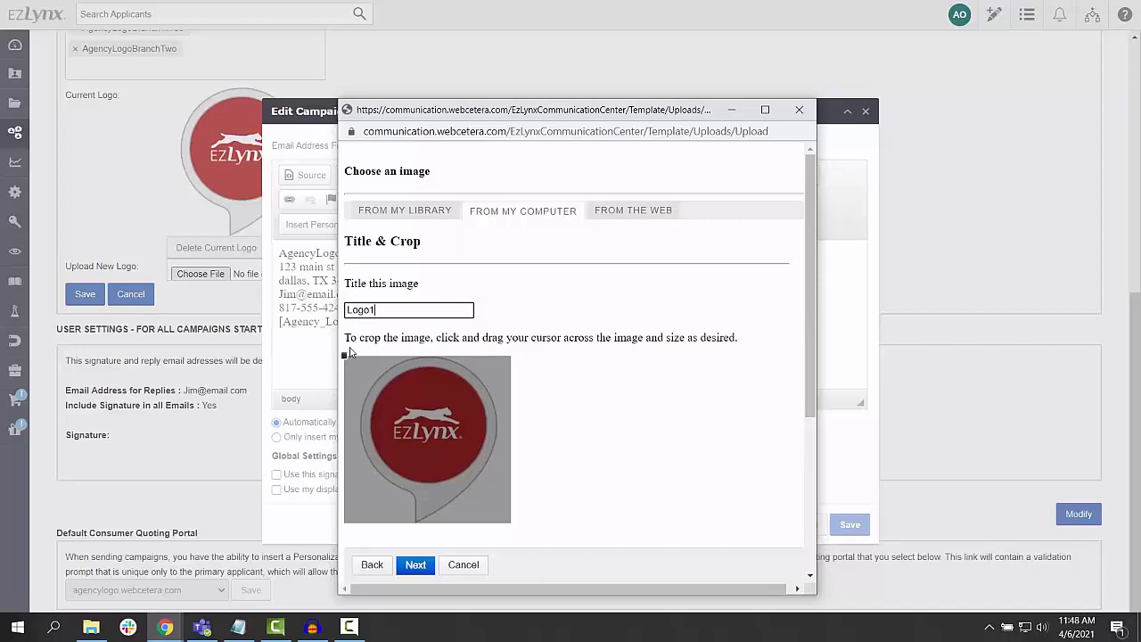
{"action": "left_click_drag", "start_coordinate": [344, 355], "coordinate": [546, 541]}
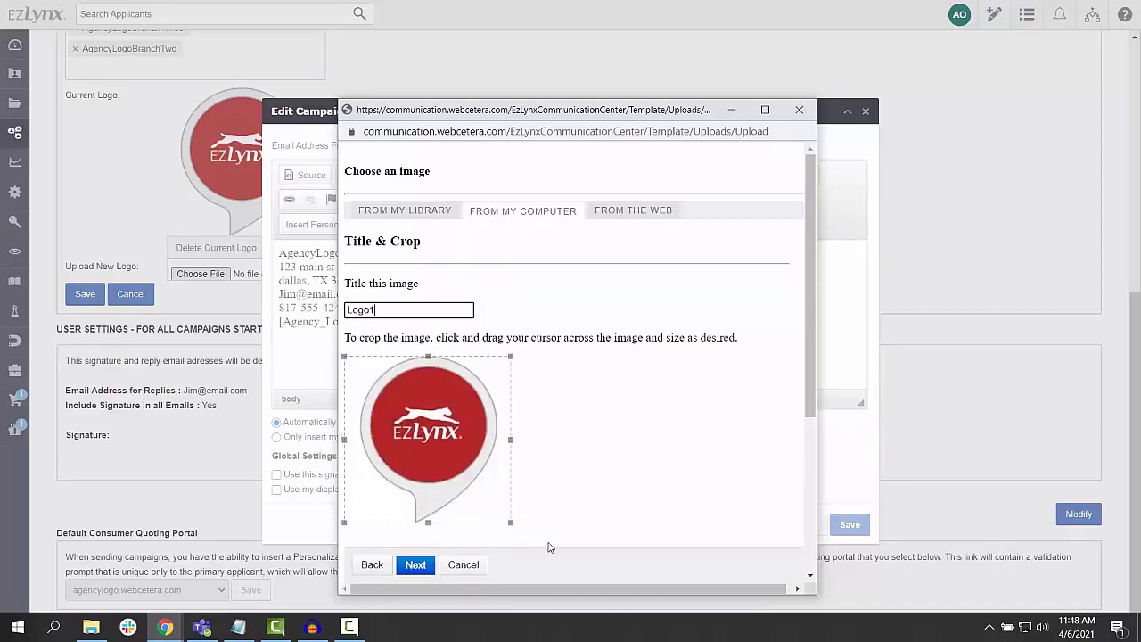
{"action": "left_click", "coordinate": [416, 565]}
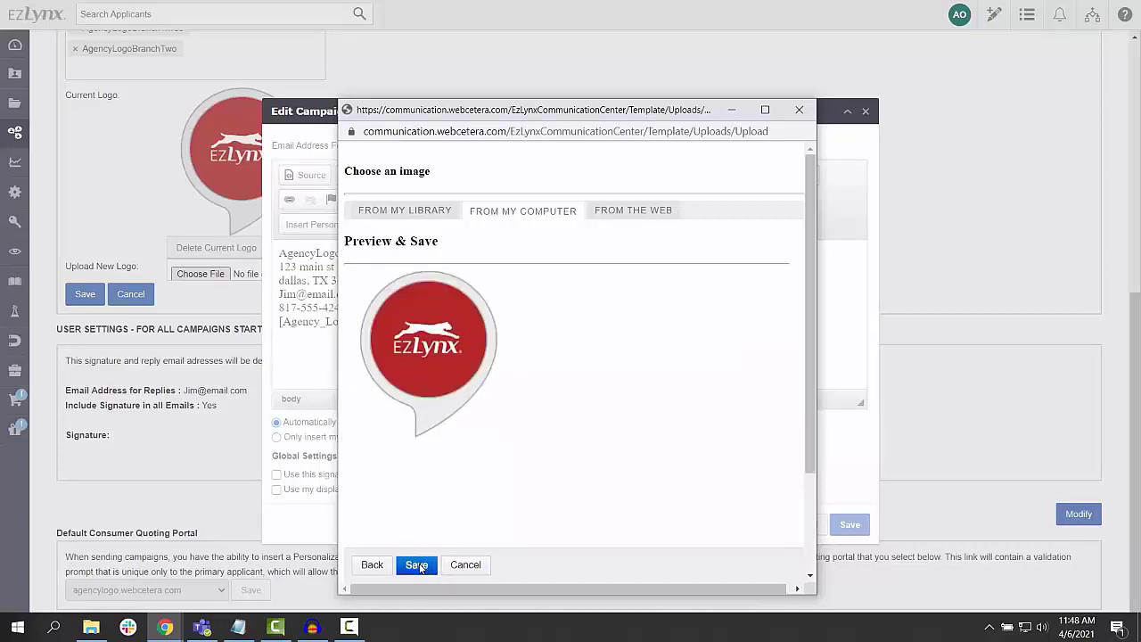
{"action": "left_click", "coordinate": [418, 565]}
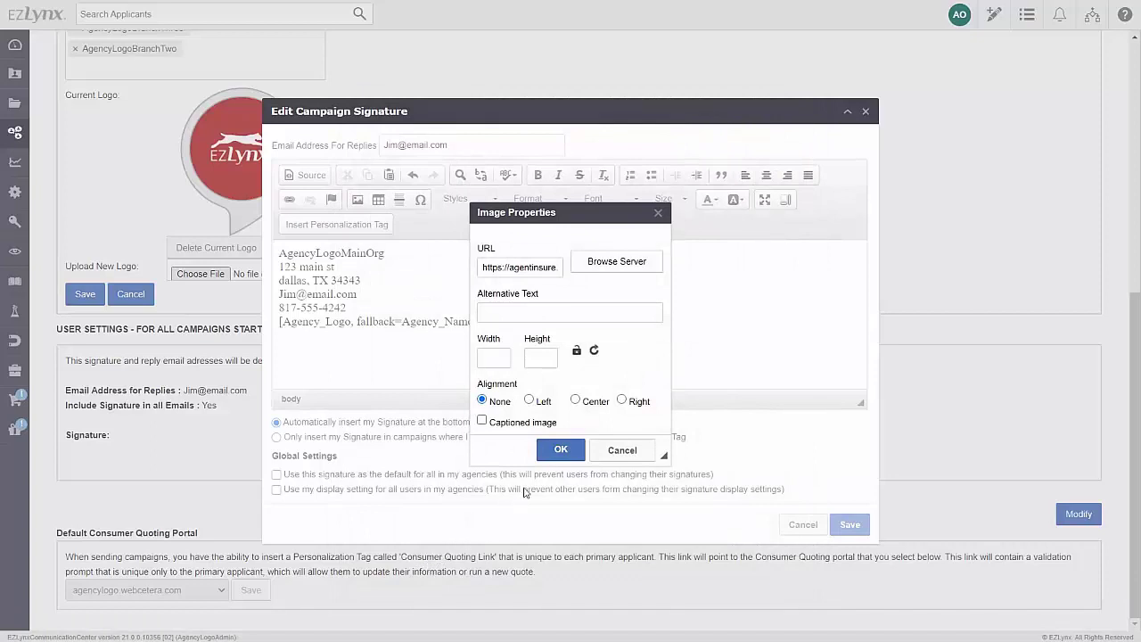
Insert and then delete the uploaded logo, keeping the signature auto-inserted in all emails
{"action": "left_click", "coordinate": [560, 450]}
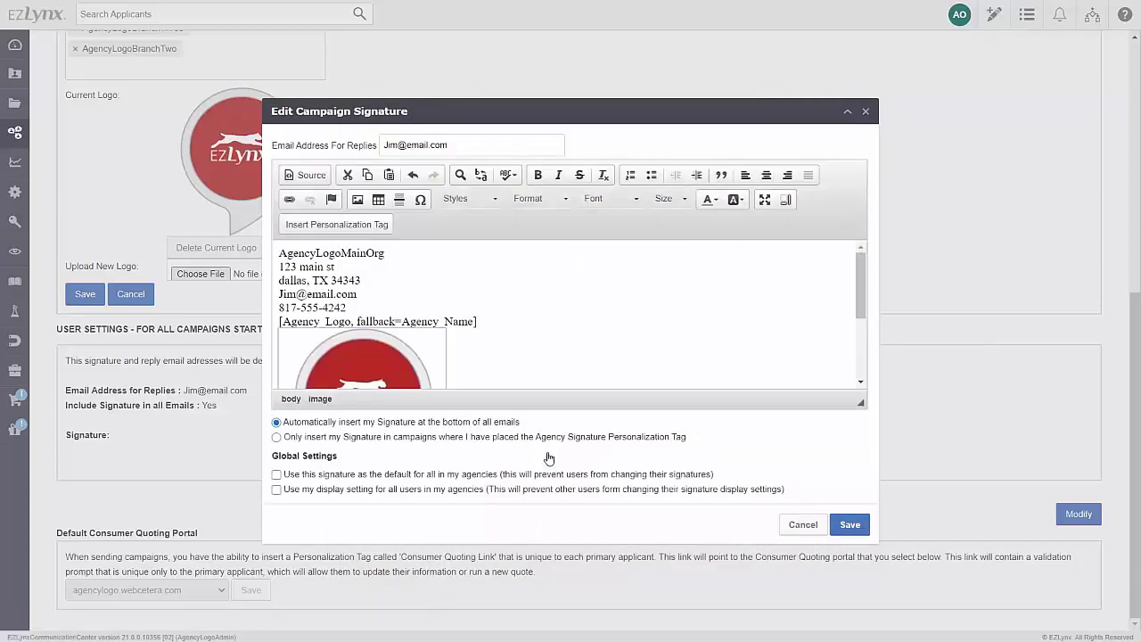
{"action": "key", "text": "Delete"}
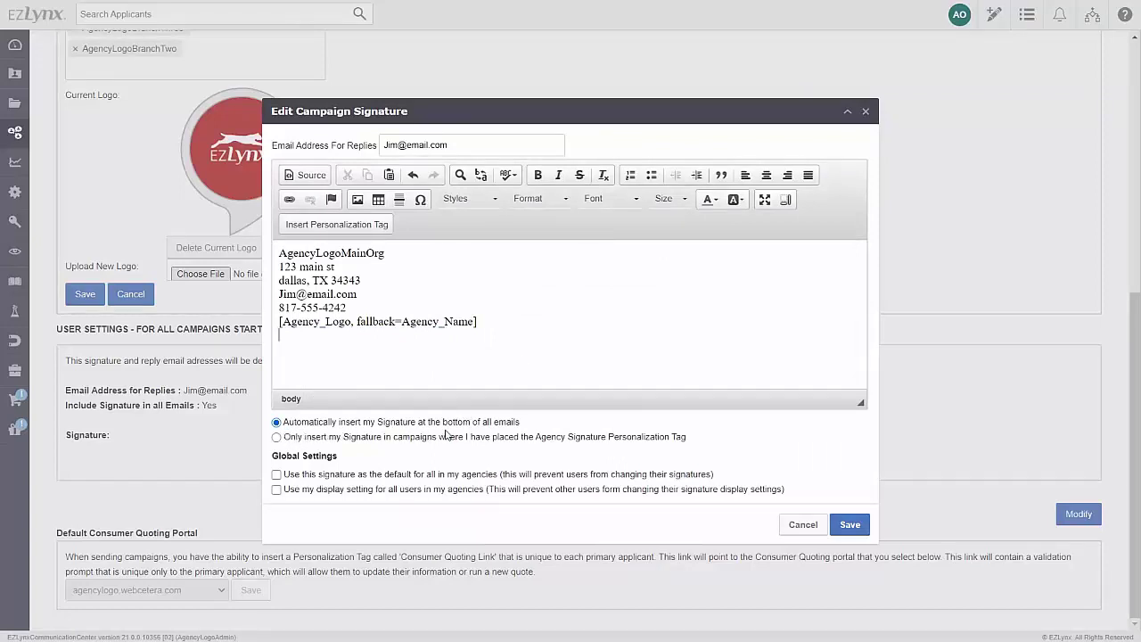
{"action": "left_click", "coordinate": [276, 437]}
{"action": "left_click", "coordinate": [276, 423]}
Make this signature the default signature for AgencyLogoBranchOne
{"action": "left_click", "coordinate": [276, 474]}
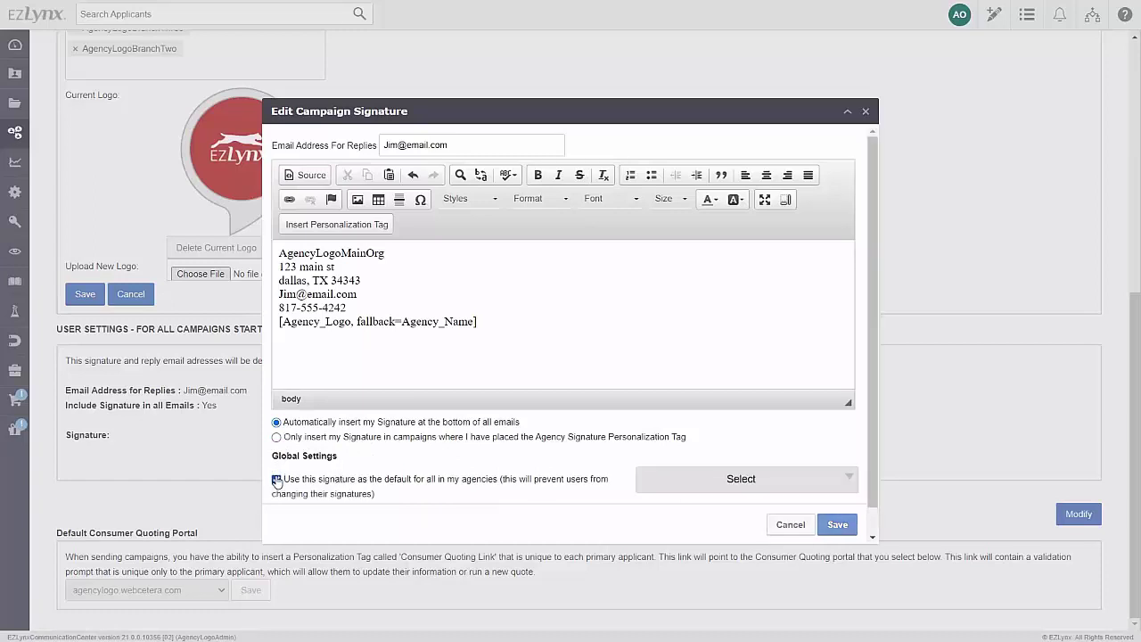
{"action": "left_click", "coordinate": [654, 485]}
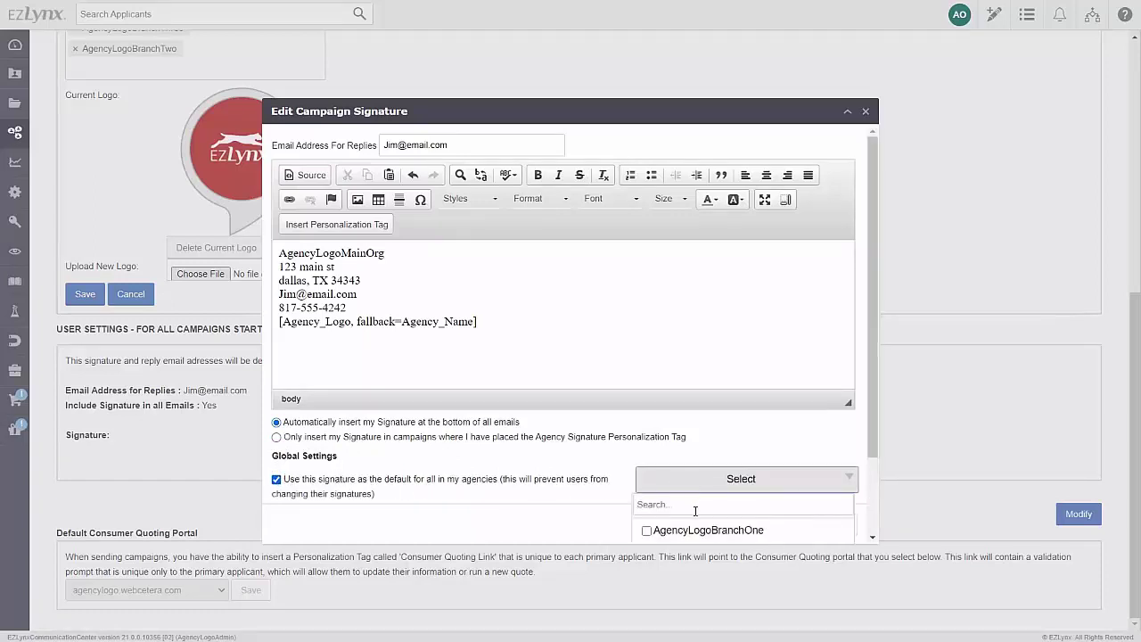
{"action": "left_click", "coordinate": [648, 529]}
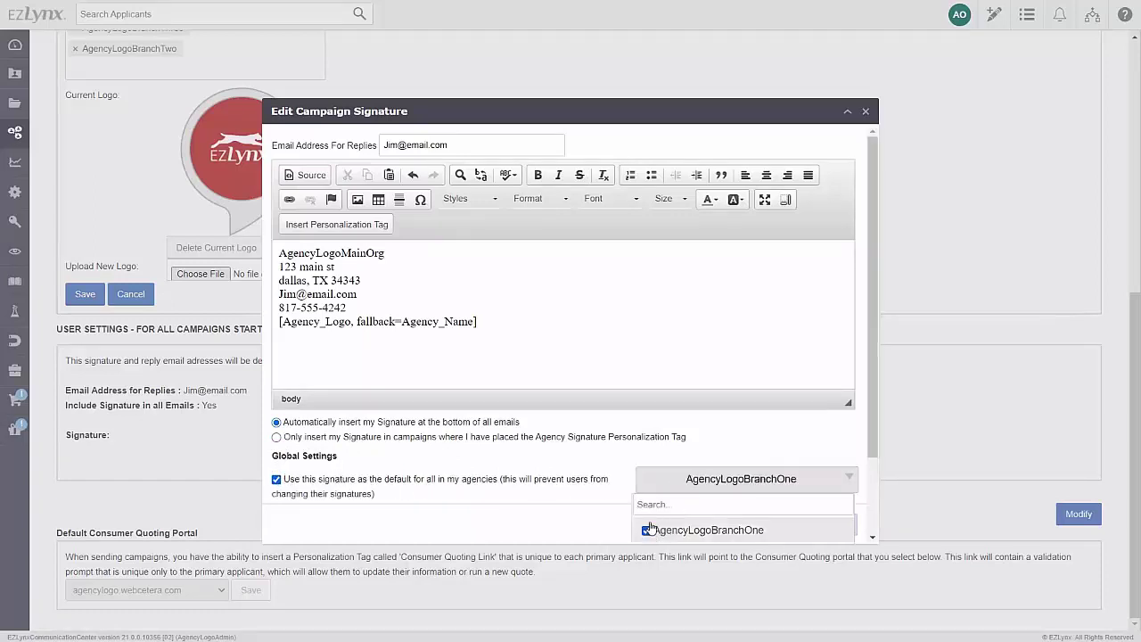
{"action": "left_click", "coordinate": [602, 458]}
Enforce the signature display setting for all users on AgencyLogoBranchOne
{"action": "scroll", "coordinate": [606, 460], "scroll_direction": "down", "scroll_amount": 1}
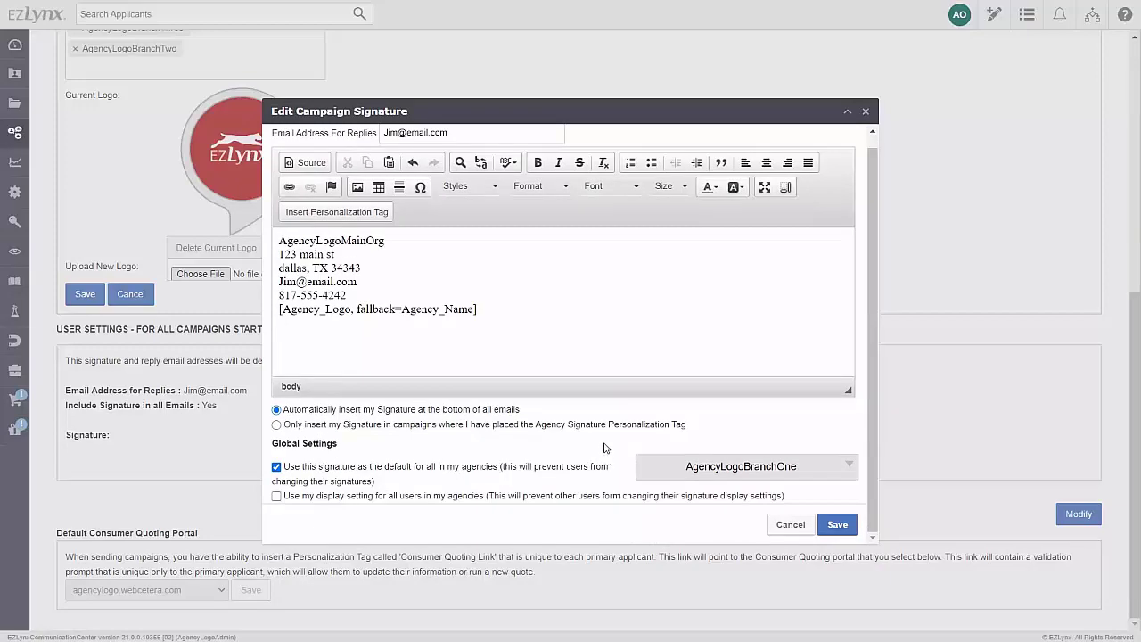
{"action": "left_click", "coordinate": [276, 496]}
{"action": "scroll", "coordinate": [494, 486], "scroll_direction": "down", "scroll_amount": 1}
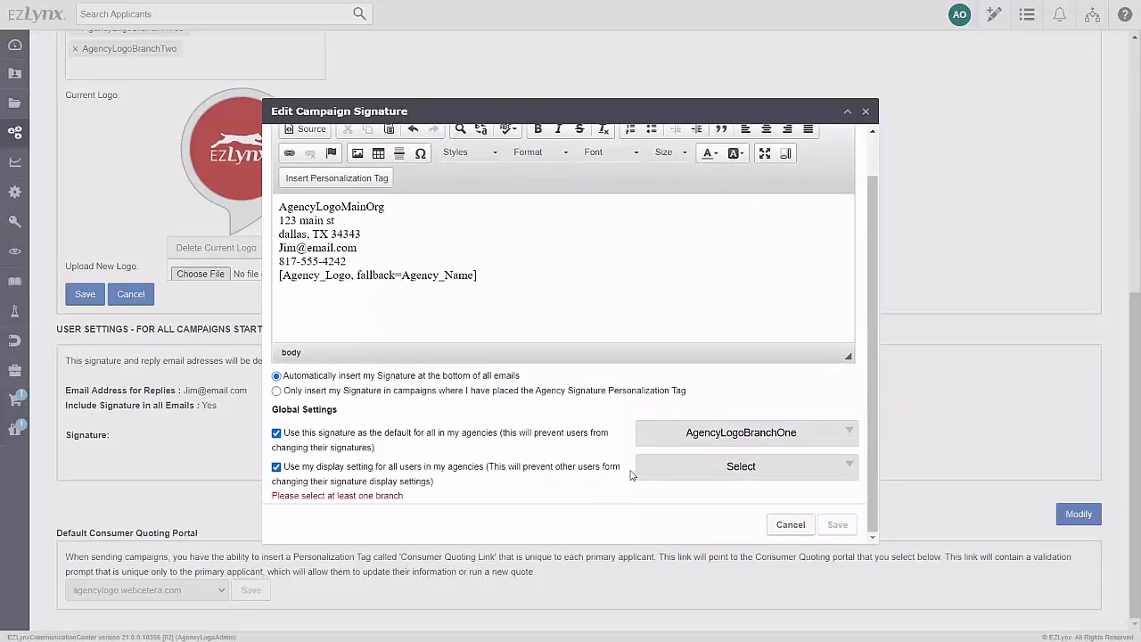
{"action": "left_click", "coordinate": [674, 471]}
{"action": "left_click", "coordinate": [647, 518]}
{"action": "left_click", "coordinate": [609, 495]}
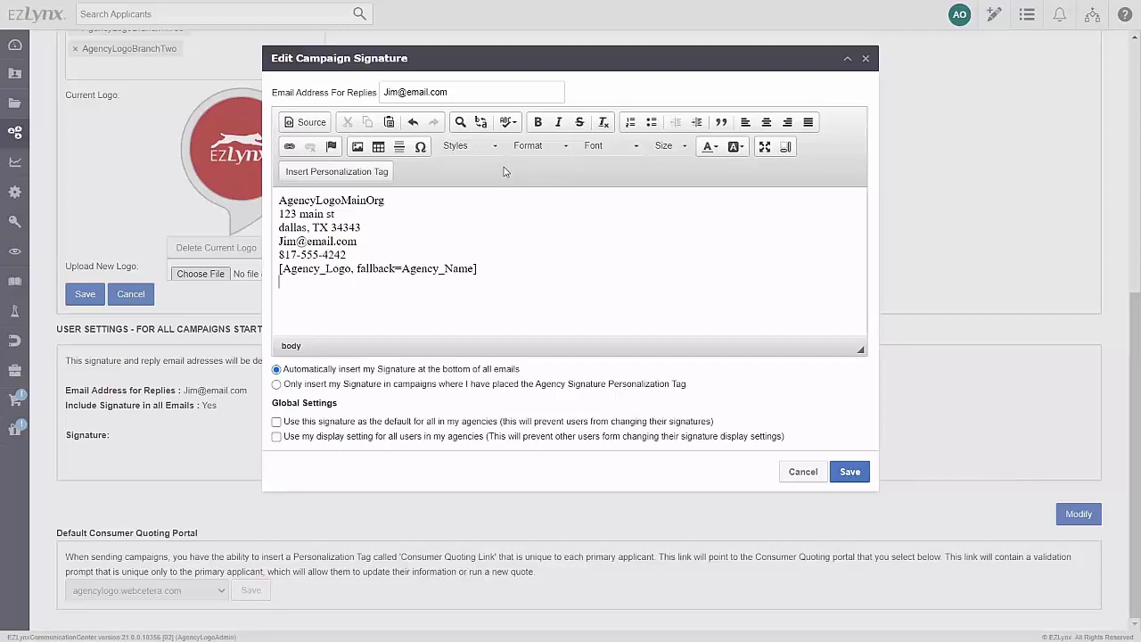
Add a Consumer Quoting Link personalization tag below the Agency_Logo tag in the signature
{"action": "left_click", "coordinate": [373, 172]}
{"action": "left_click", "coordinate": [558, 248]}
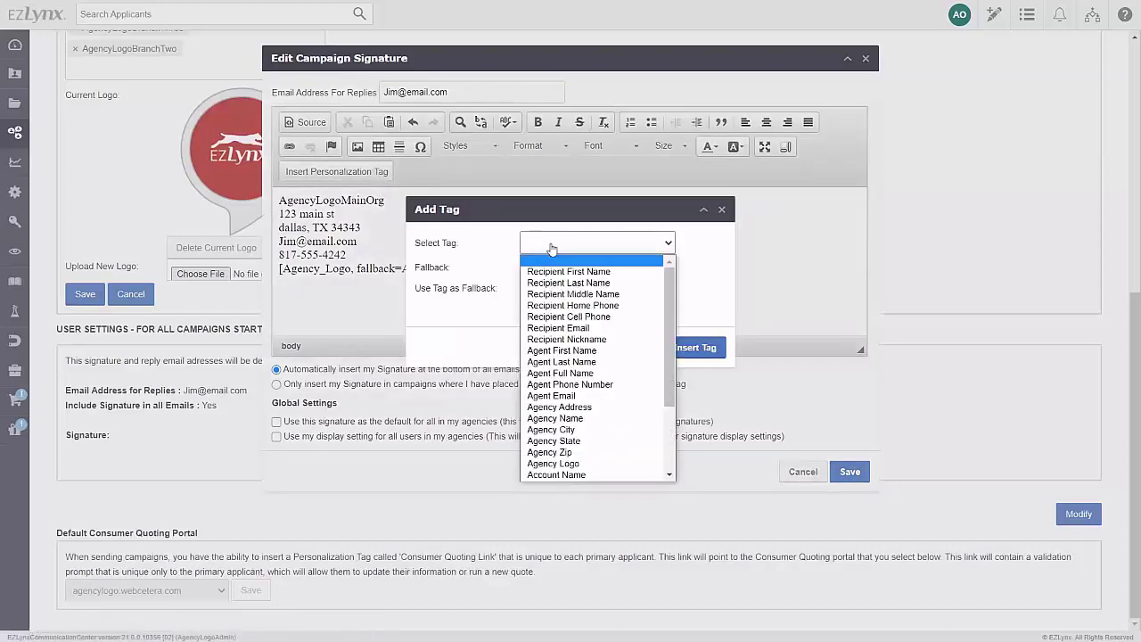
{"action": "scroll", "coordinate": [589, 397], "scroll_direction": "down", "scroll_amount": 3}
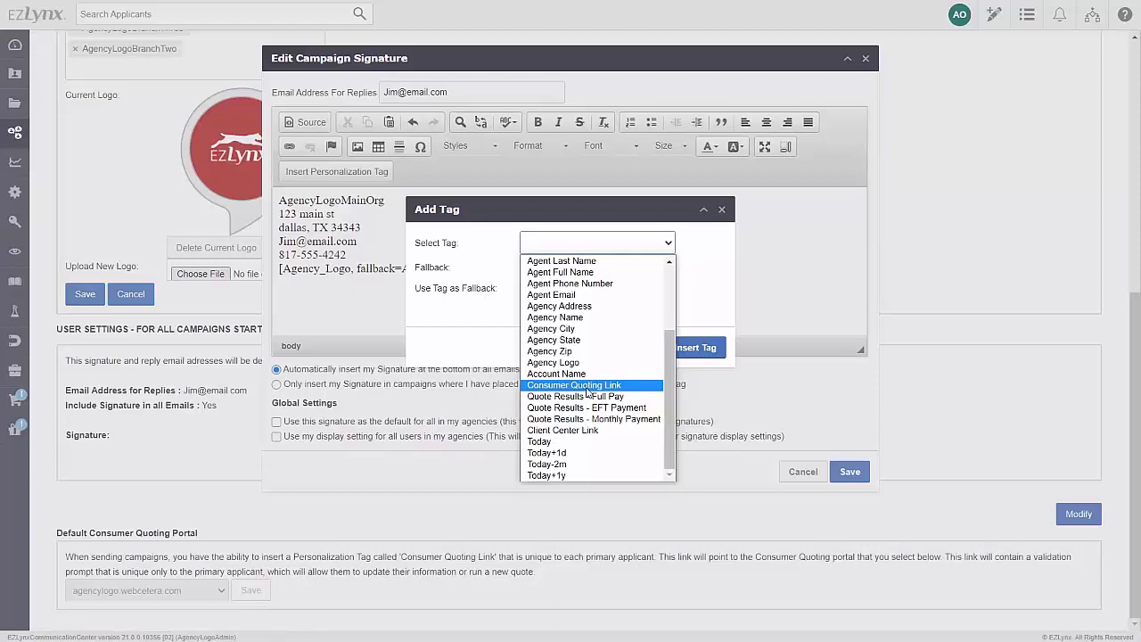
{"action": "left_click", "coordinate": [587, 387]}
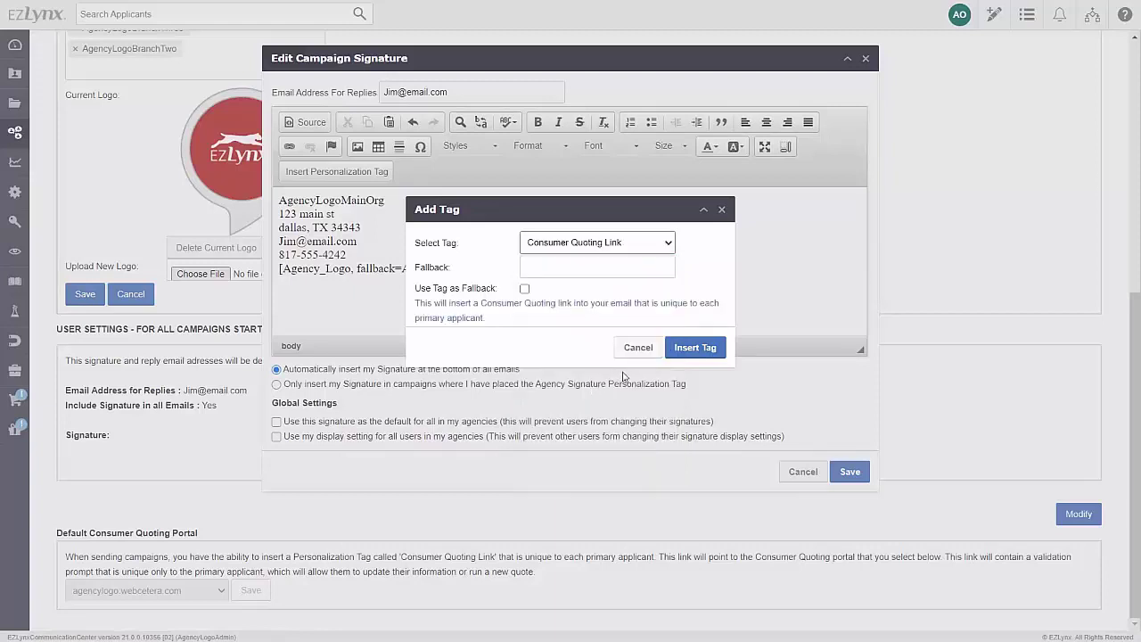
{"action": "left_click", "coordinate": [685, 350]}
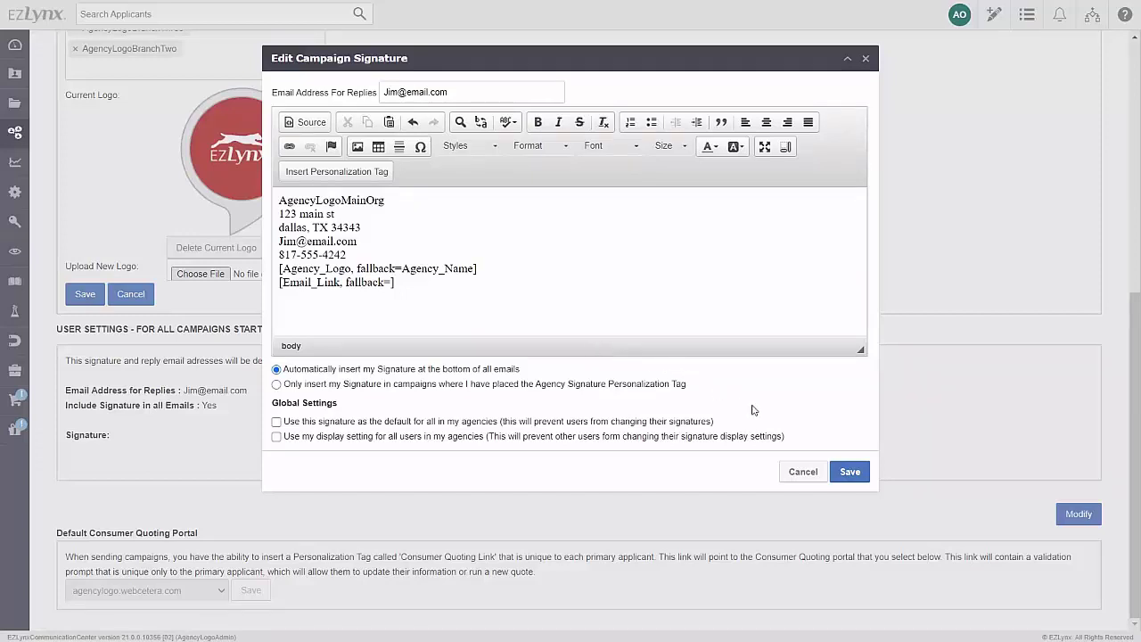
Save the edited campaign signature
{"action": "left_click", "coordinate": [849, 473]}
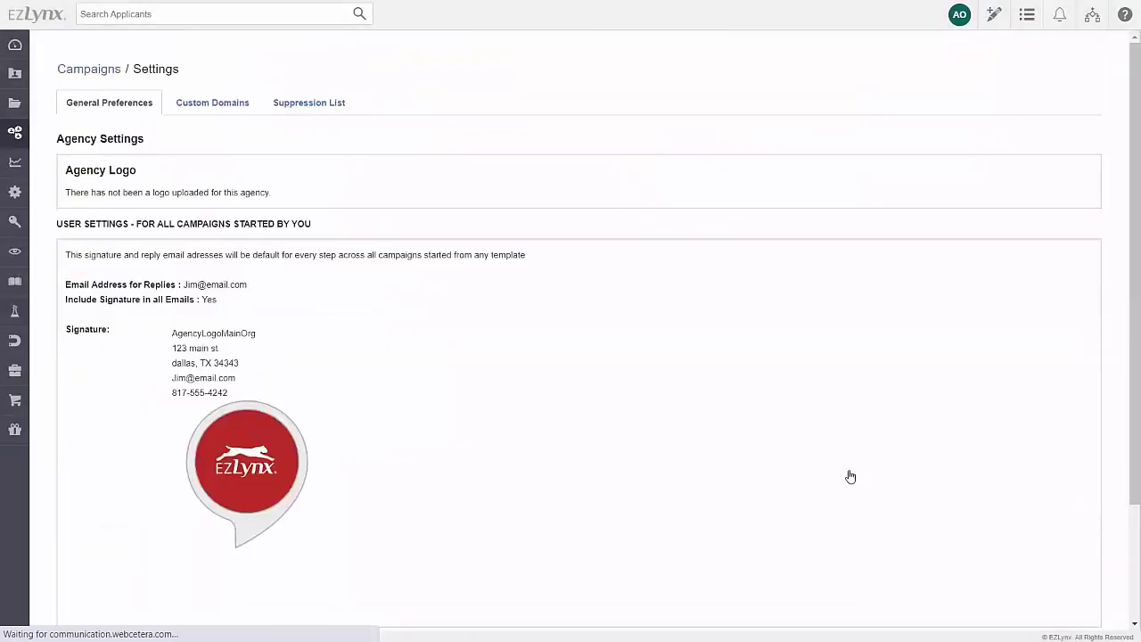
{"action": "scroll", "coordinate": [850, 472], "scroll_direction": "down", "scroll_amount": 3}
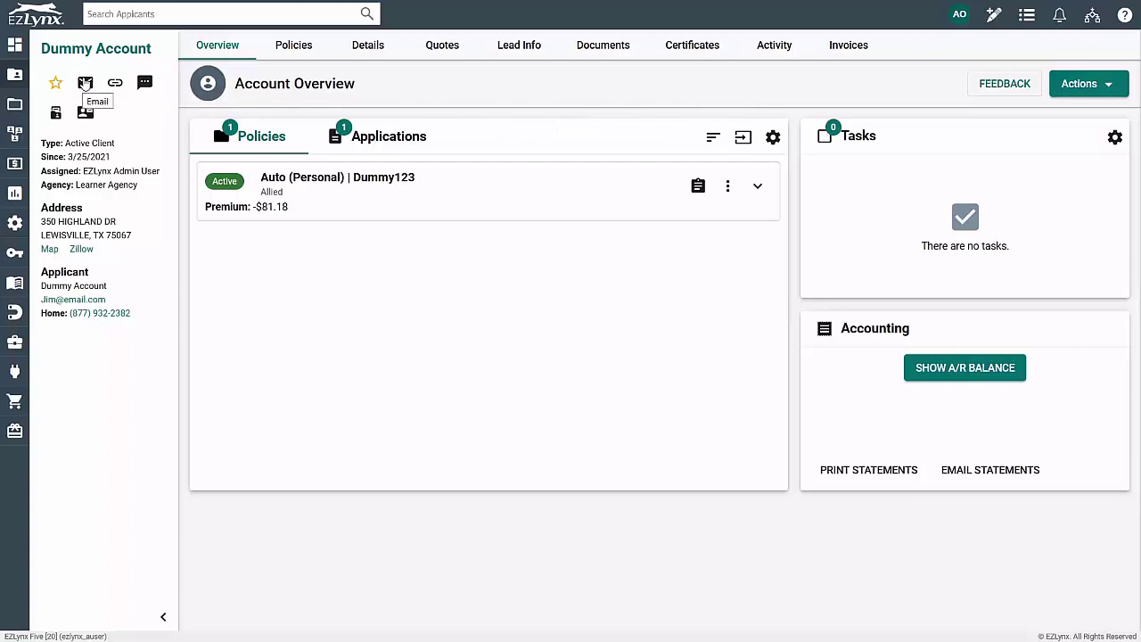
{"action": "left_click", "coordinate": [85, 83]}
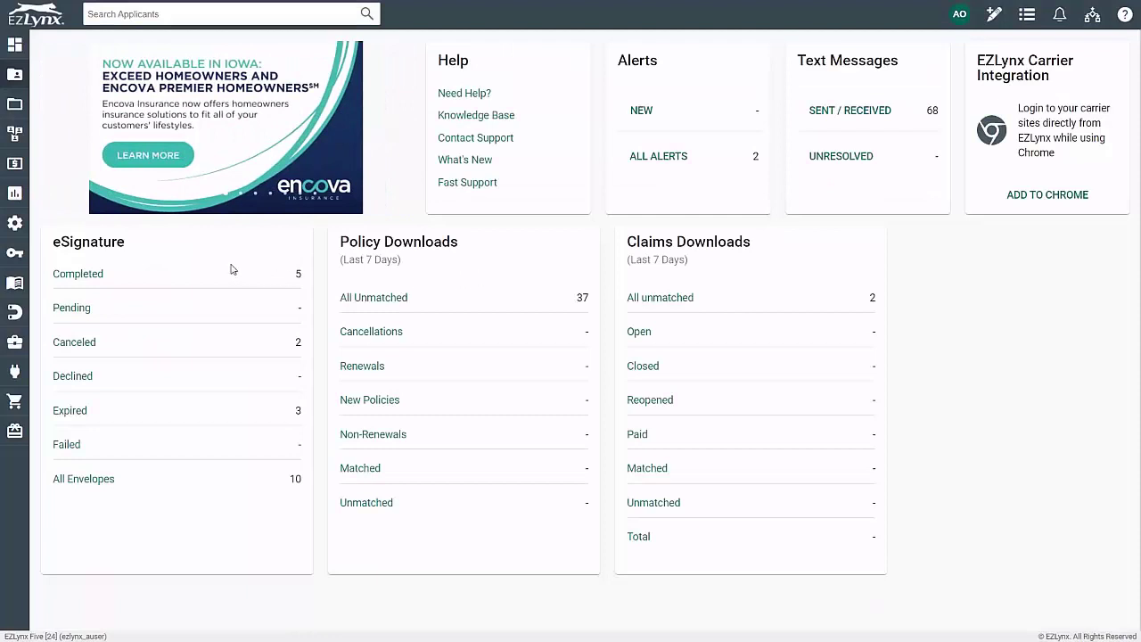
Stop the scheduled New Campaign from the Campaign Overview page
{"action": "mouse_move", "coordinate": [17, 137]}
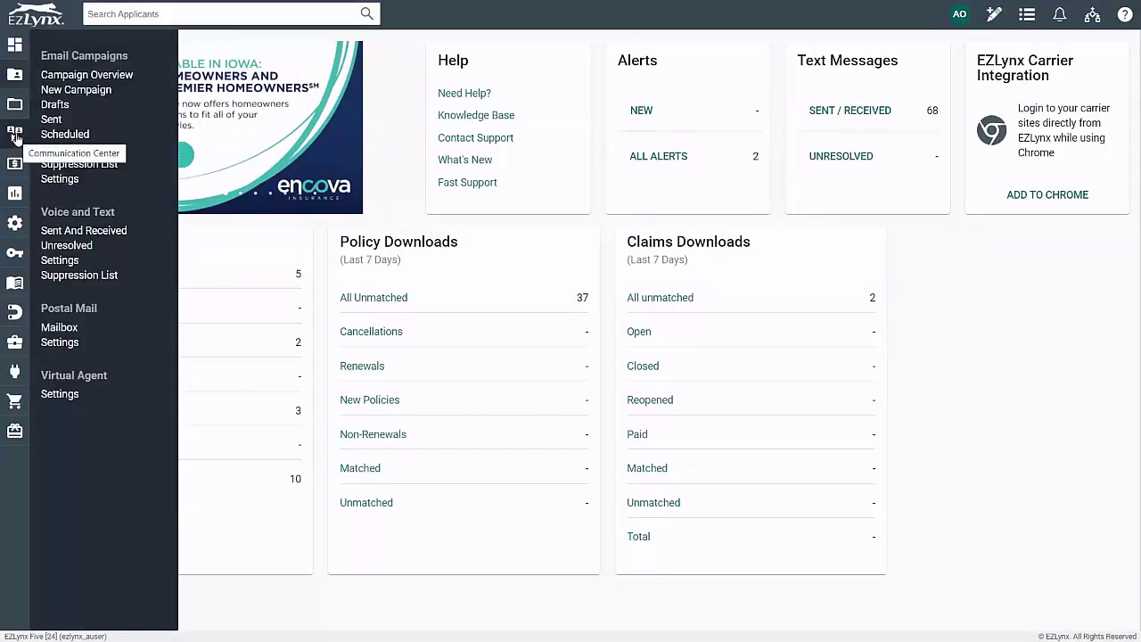
{"action": "left_click", "coordinate": [73, 76]}
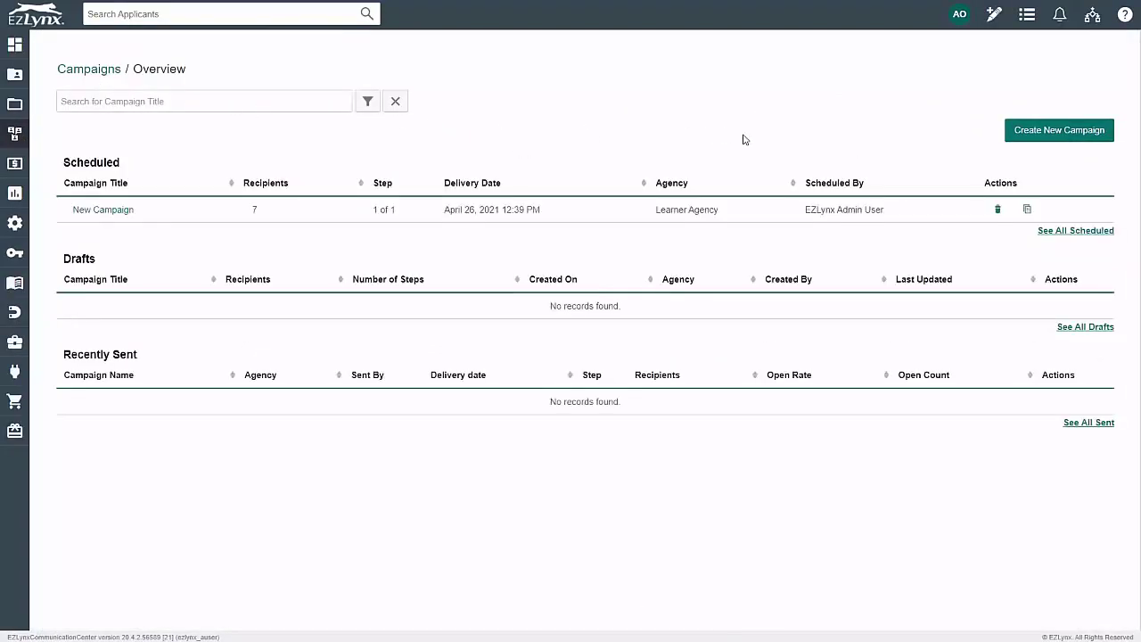
{"action": "left_click", "coordinate": [996, 210]}
Confirm stopping the New Campaign, then go to the Custom Domains settings
{"action": "left_click", "coordinate": [736, 395]}
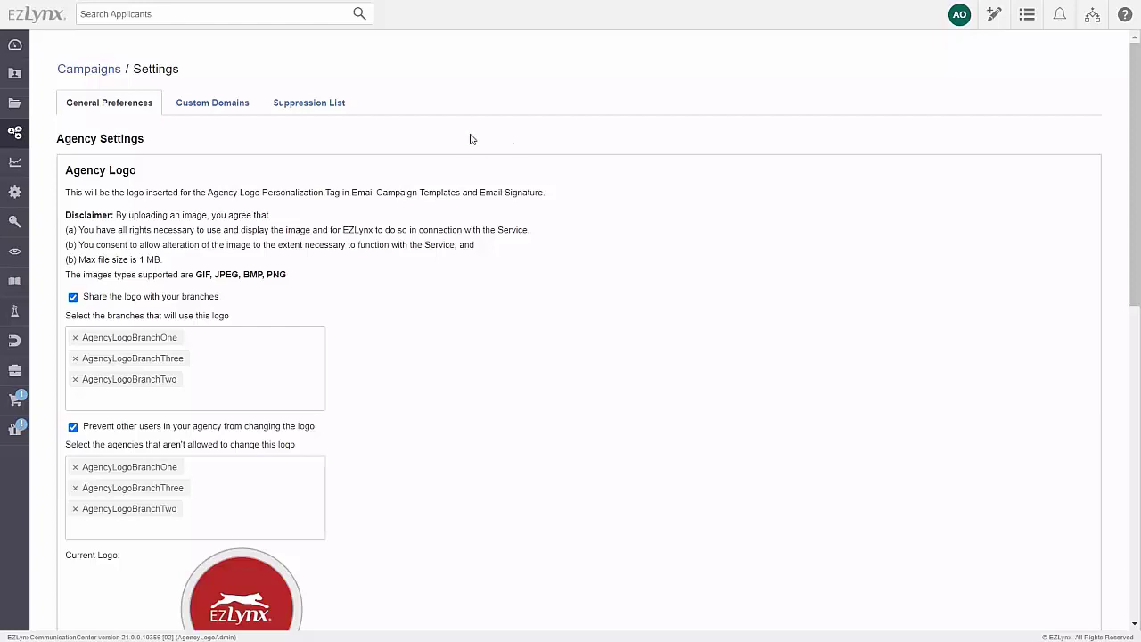
{"action": "left_click", "coordinate": [219, 104]}
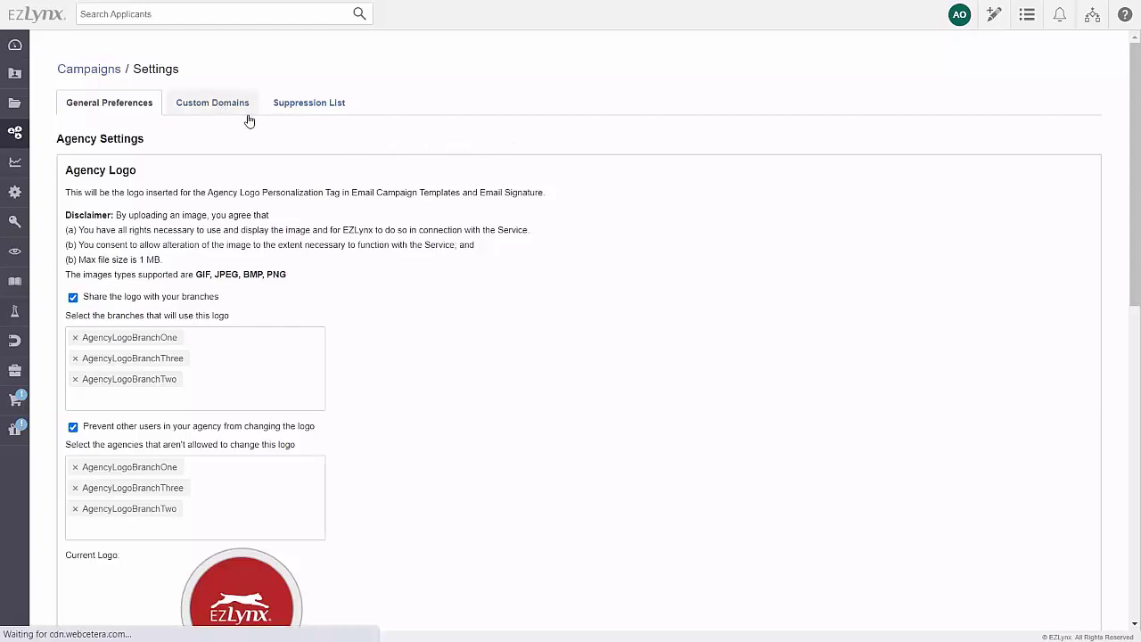
Add the custom domain myagencydomain.com and continue to its DNS validation step
{"action": "left_click", "coordinate": [1061, 439]}
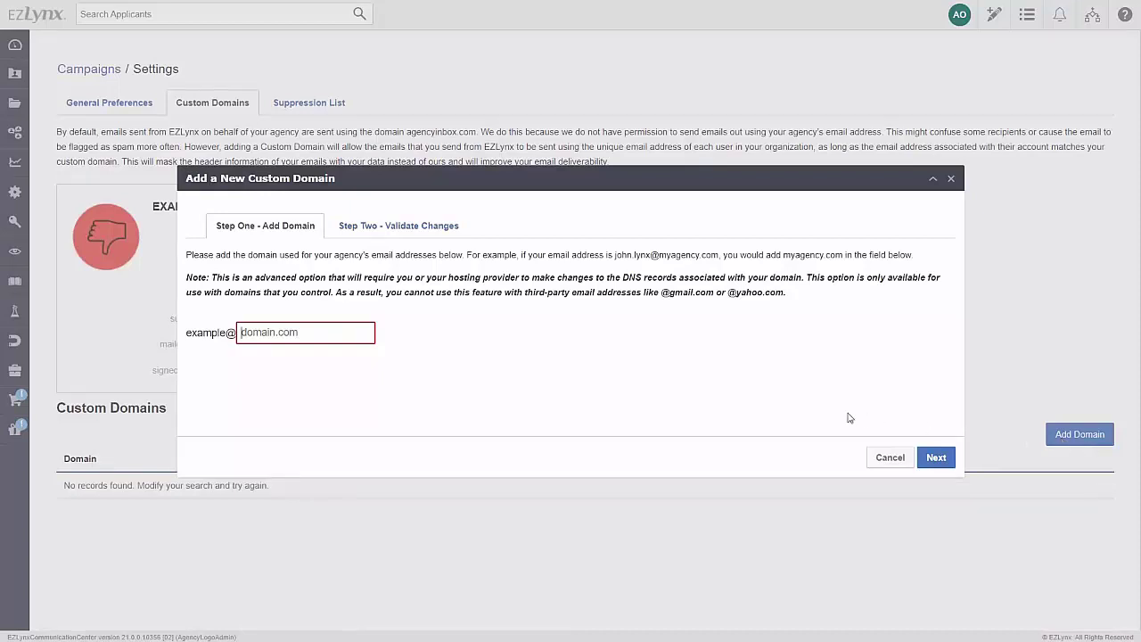
{"action": "left_click", "coordinate": [354, 330]}
{"action": "type", "text": "myagencydomain.com"}
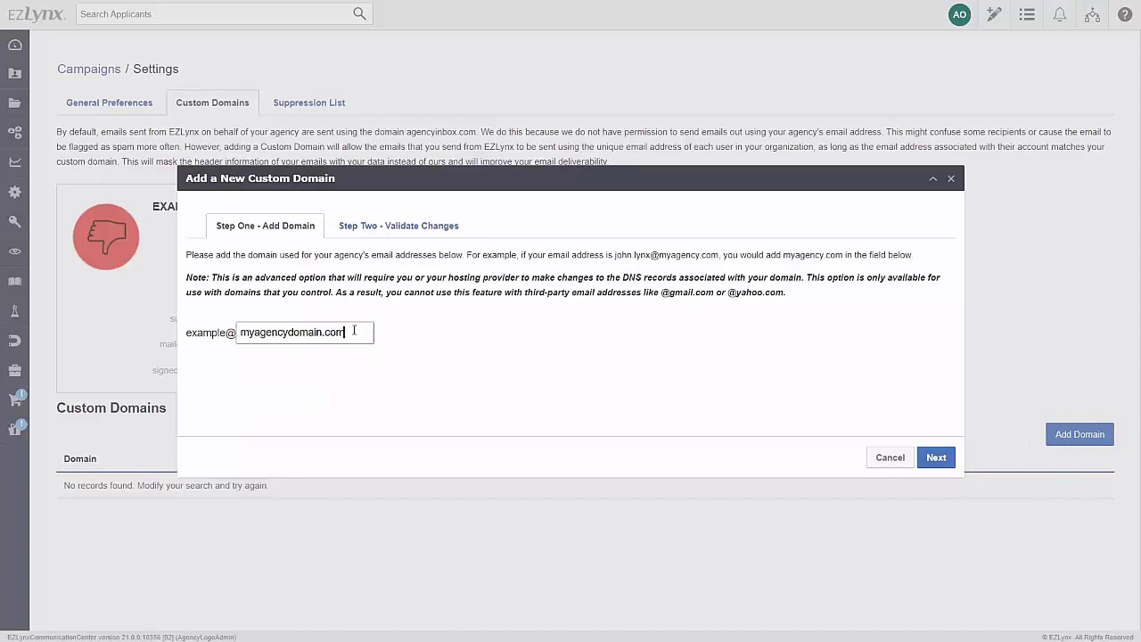
{"action": "left_click", "coordinate": [935, 458]}
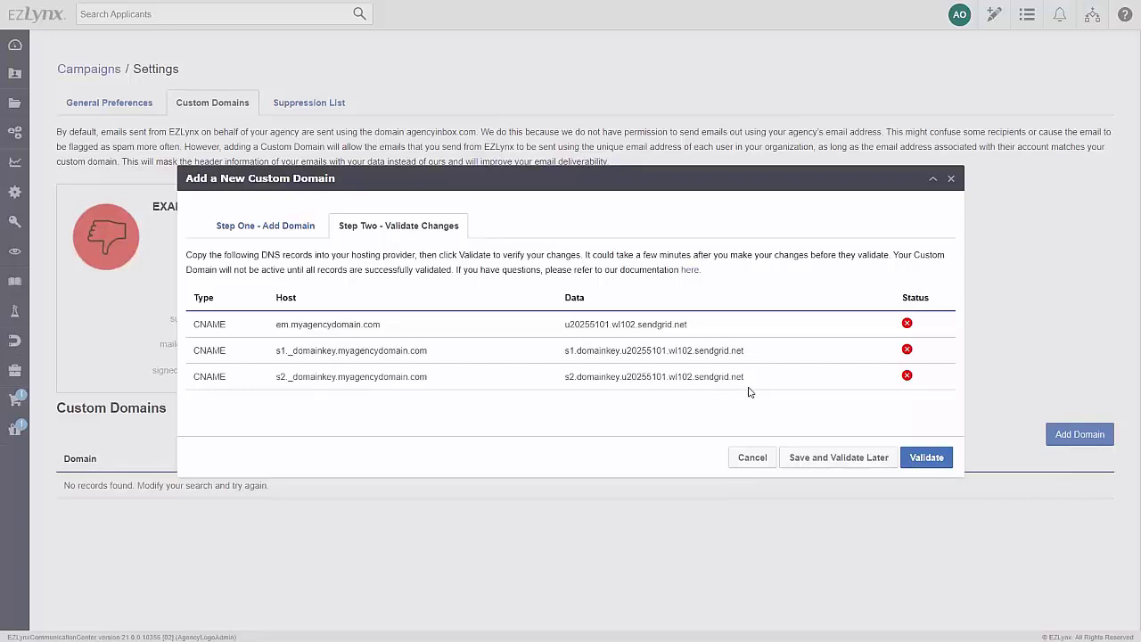
Validate the three CNAME DNS records for myagencydomain.com
{"action": "left_click", "coordinate": [938, 459]}
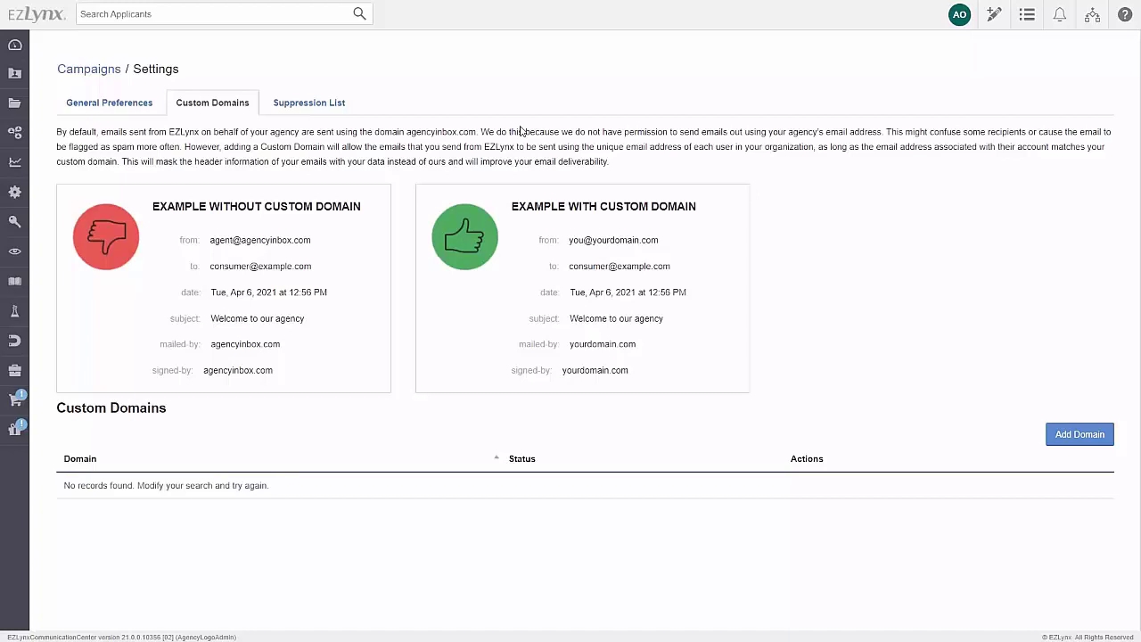
Enable suppression list merging with all four branches merged, then save and confirm
{"action": "left_click", "coordinate": [326, 106]}
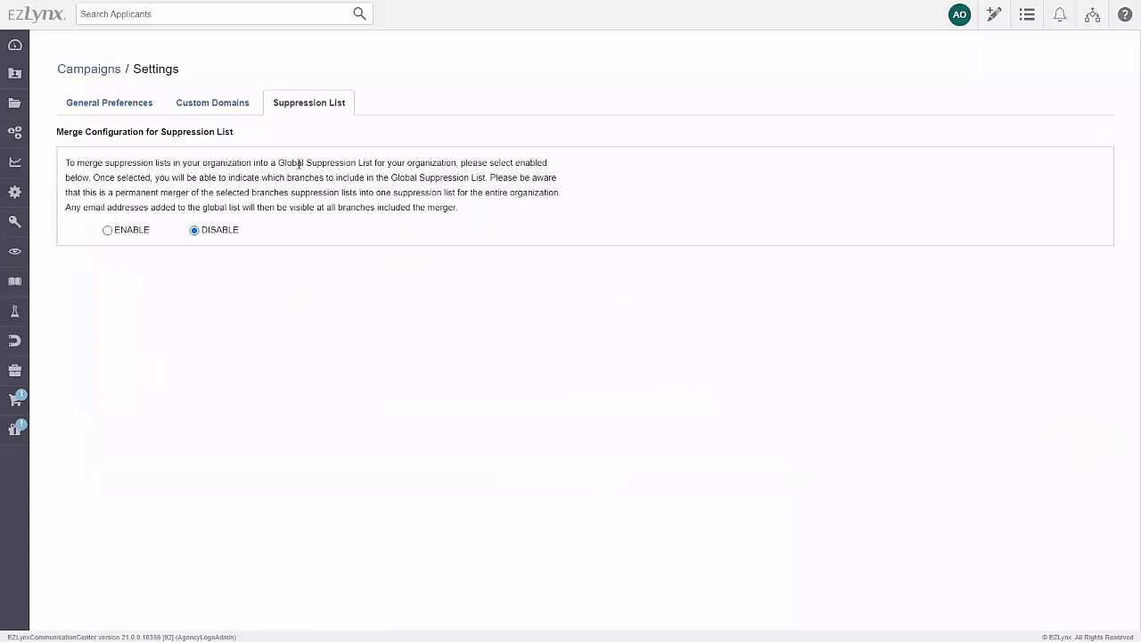
{"action": "left_click", "coordinate": [107, 230]}
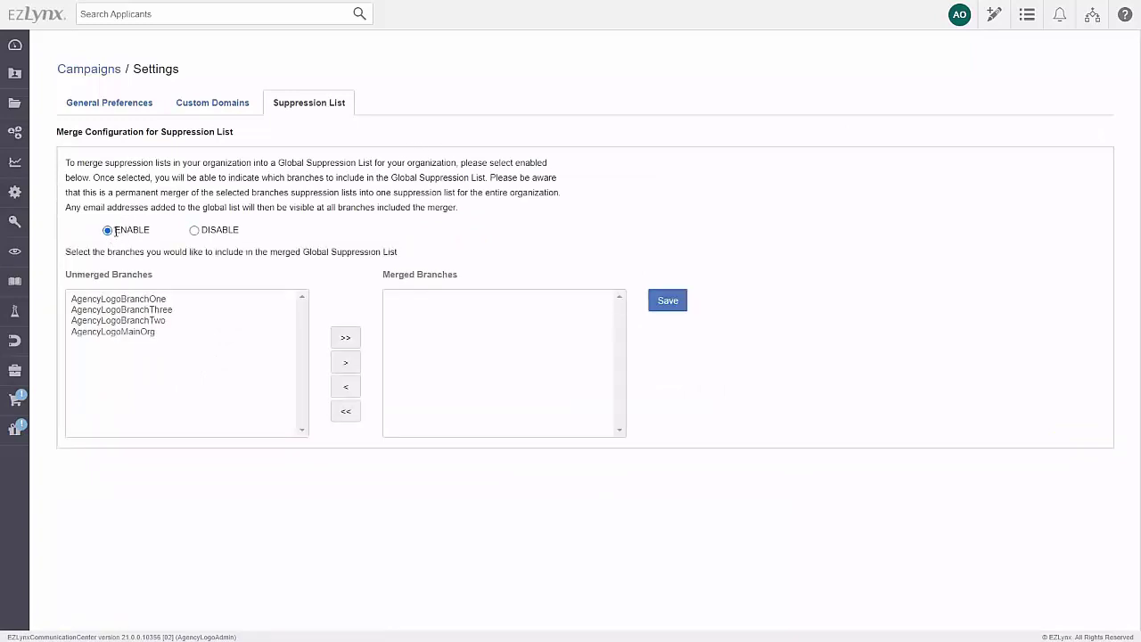
{"action": "left_click", "coordinate": [120, 298]}
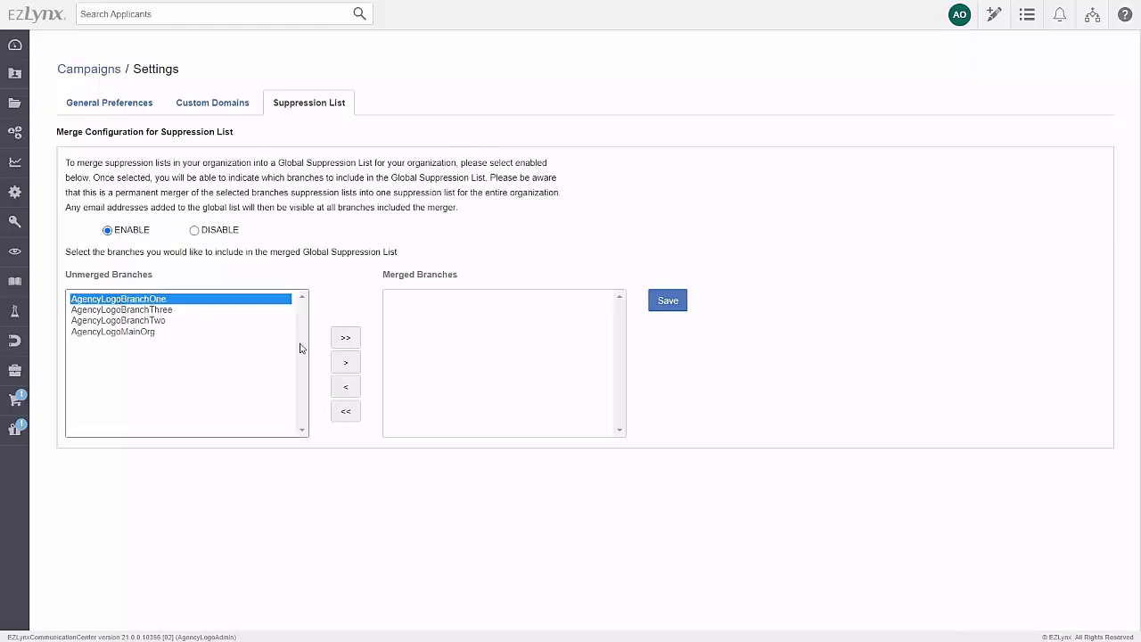
{"action": "left_click", "coordinate": [345, 366]}
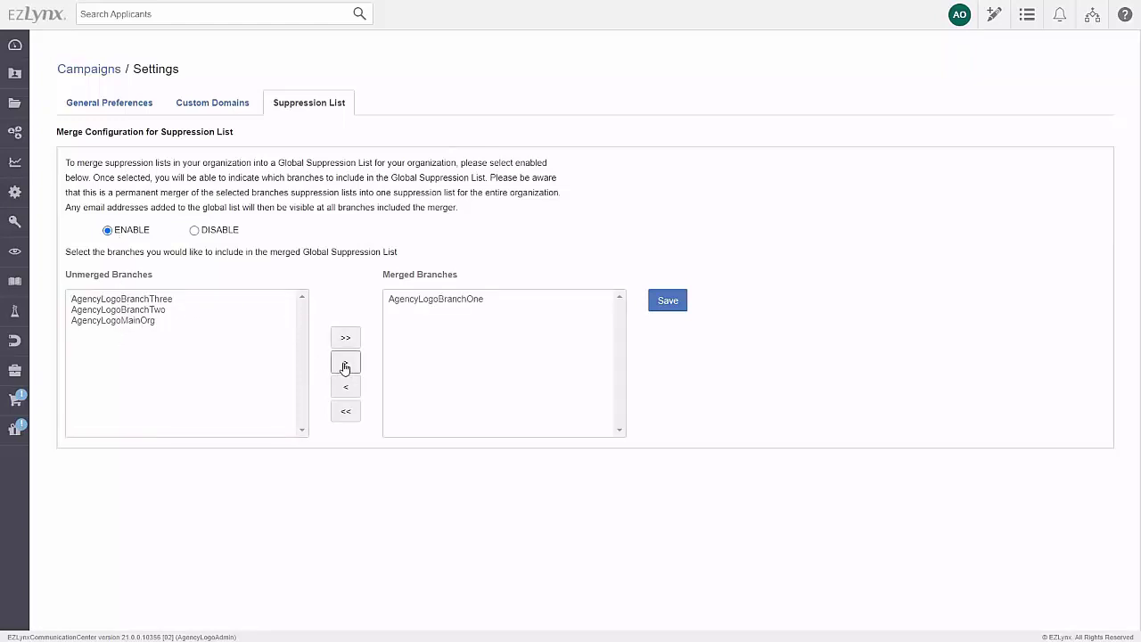
{"action": "left_click", "coordinate": [344, 341]}
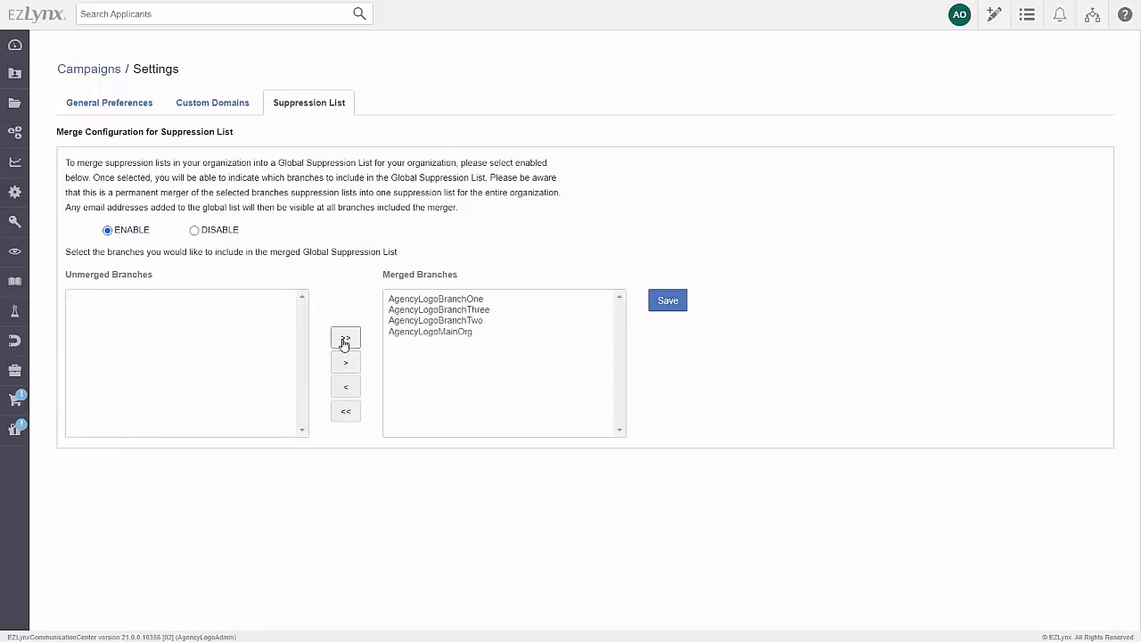
{"action": "left_click", "coordinate": [403, 300]}
{"action": "left_click", "coordinate": [345, 387]}
{"action": "left_click", "coordinate": [346, 413]}
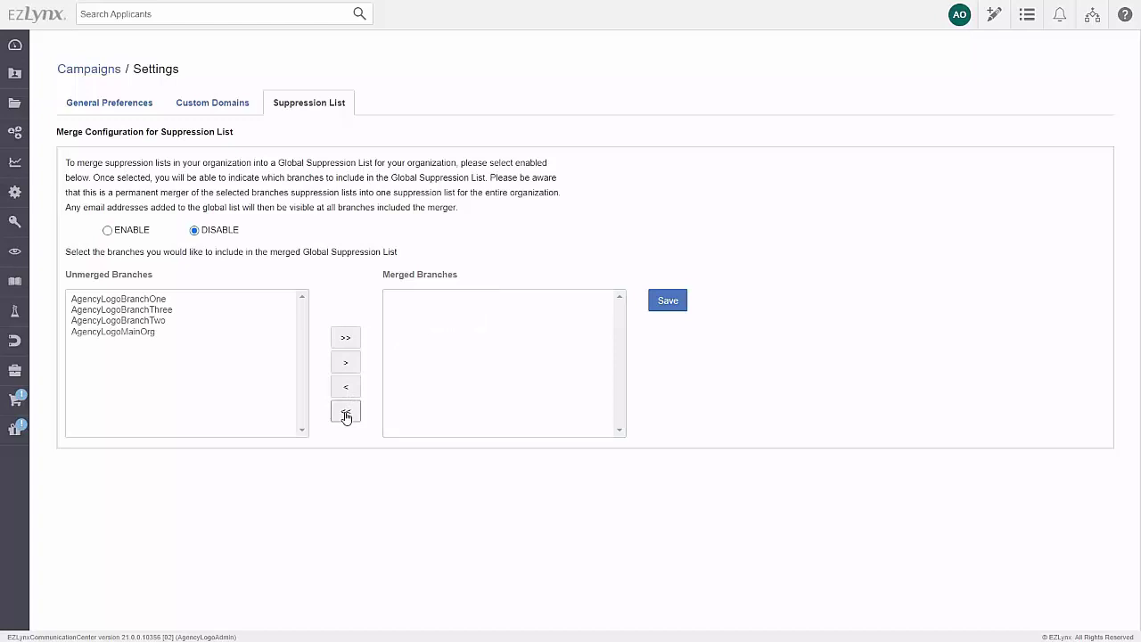
{"action": "left_click", "coordinate": [346, 338]}
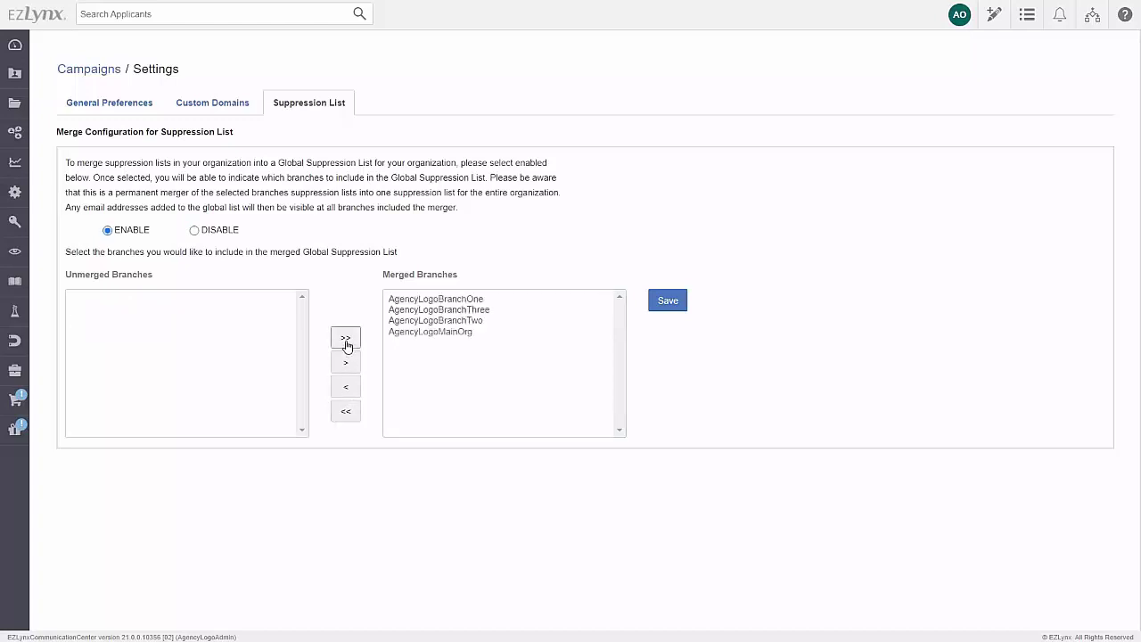
{"action": "left_click", "coordinate": [665, 302]}
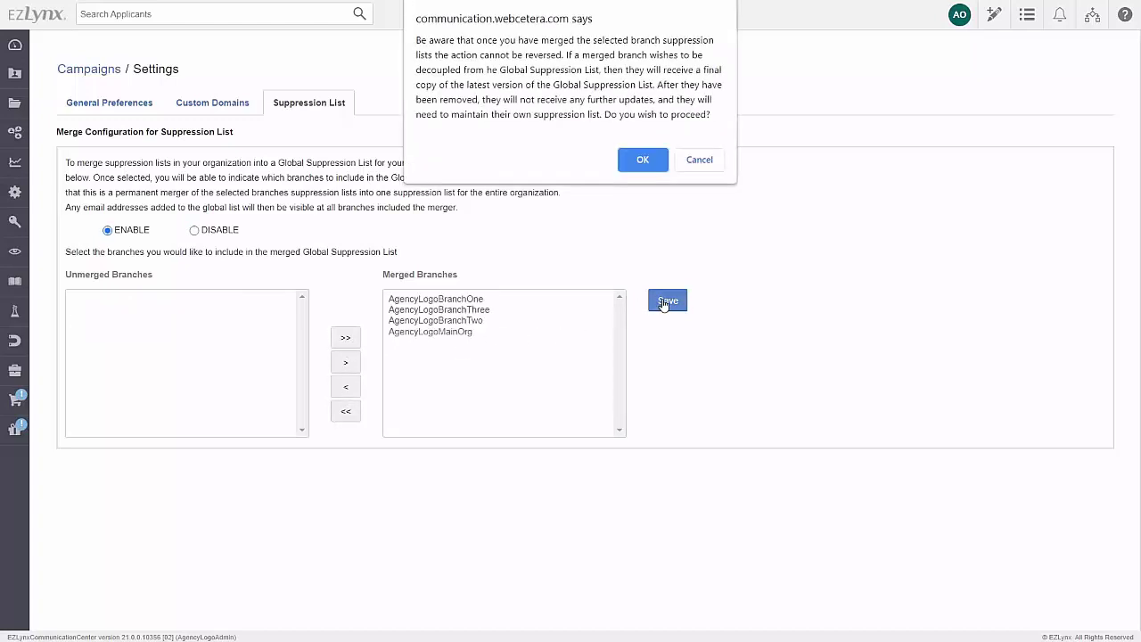
{"action": "left_click", "coordinate": [640, 159]}
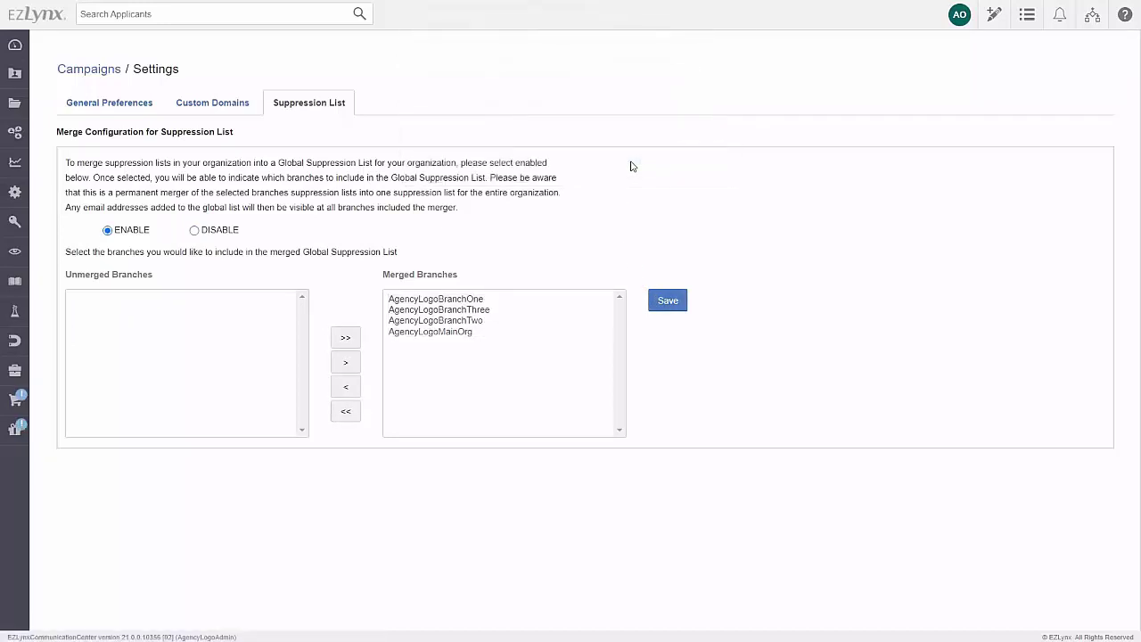